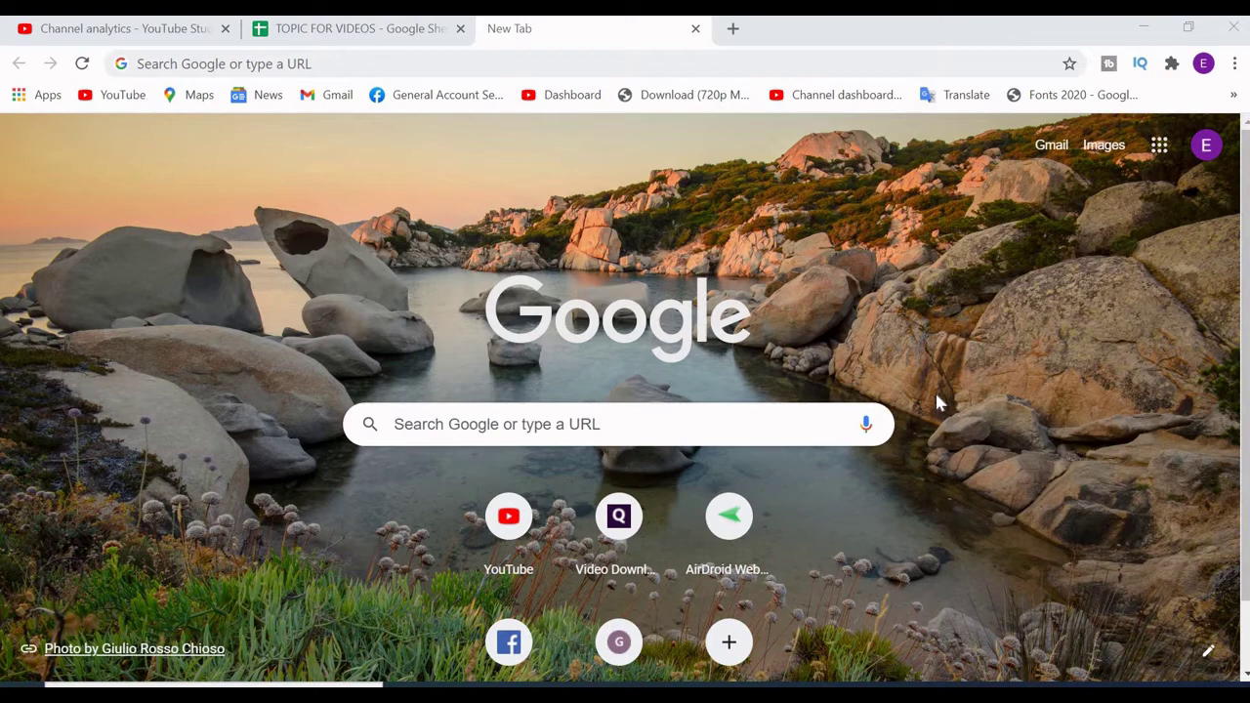
Step: Type 'cssps.' in the address bar and open the 'CSSPS - Homepage' suggestion
{"action": "left_click", "coordinate": [650, 413]}
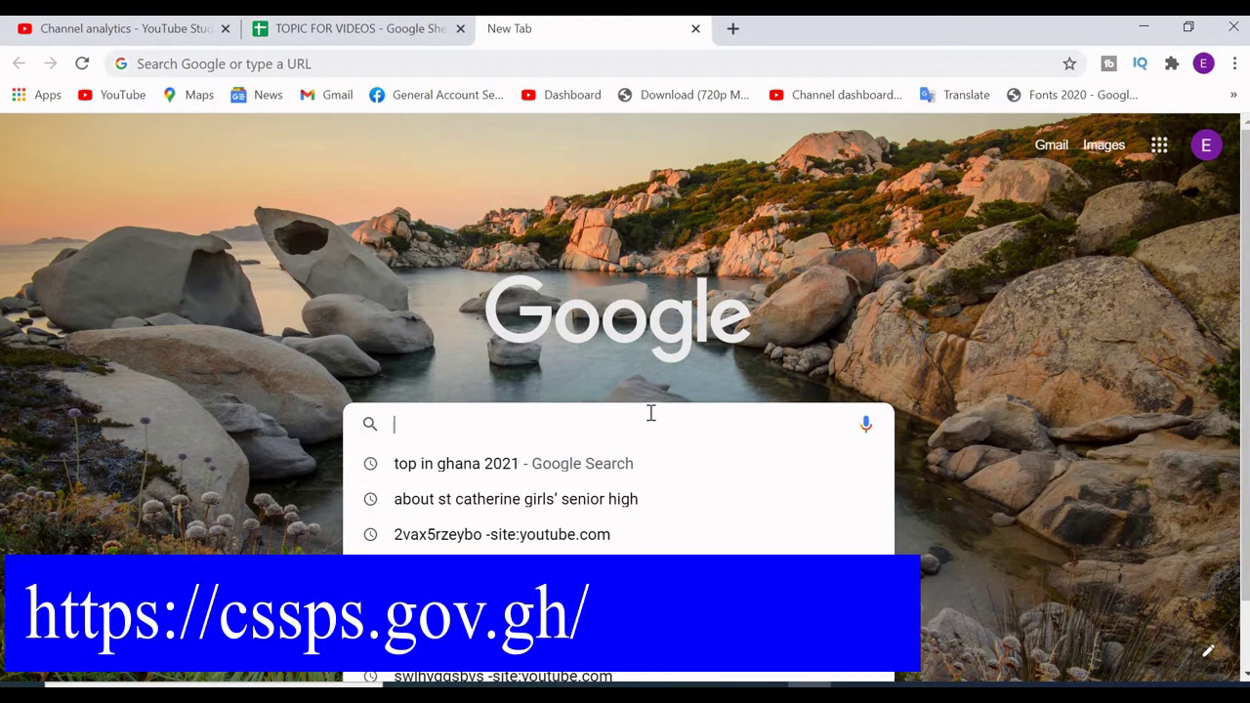
{"action": "type", "text": "cs"}
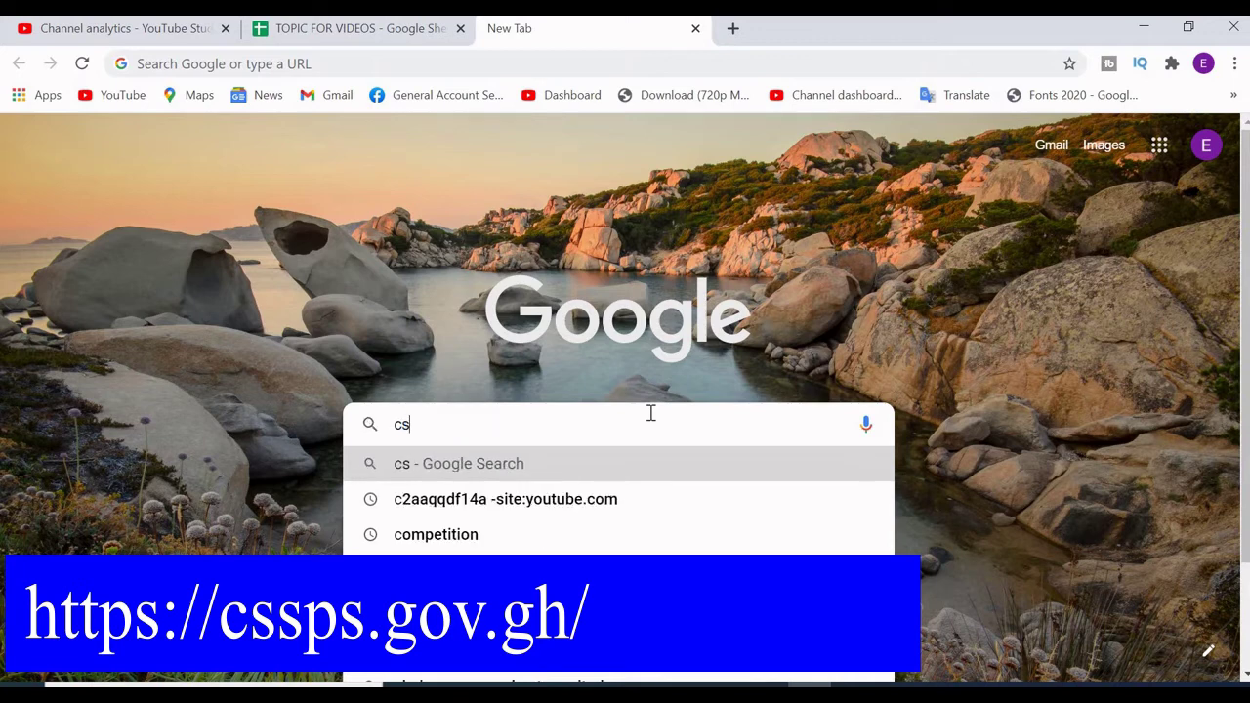
{"action": "type", "text": "sp"}
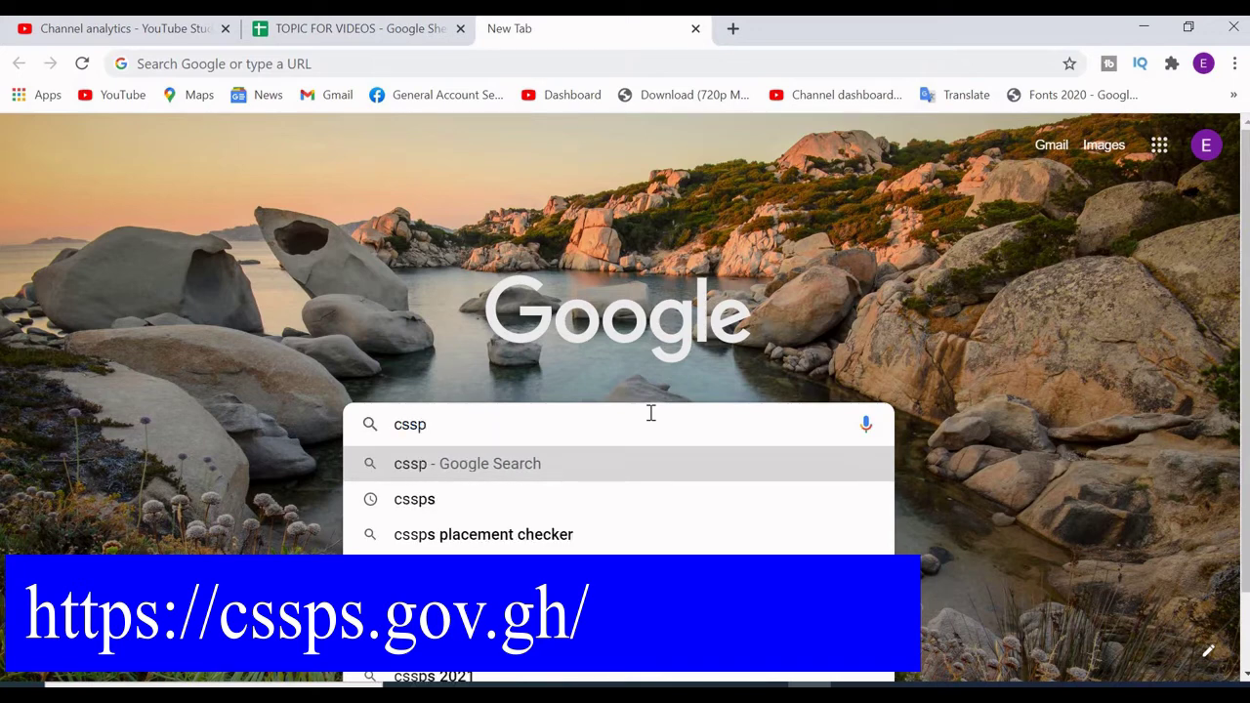
{"action": "type", "text": "s."}
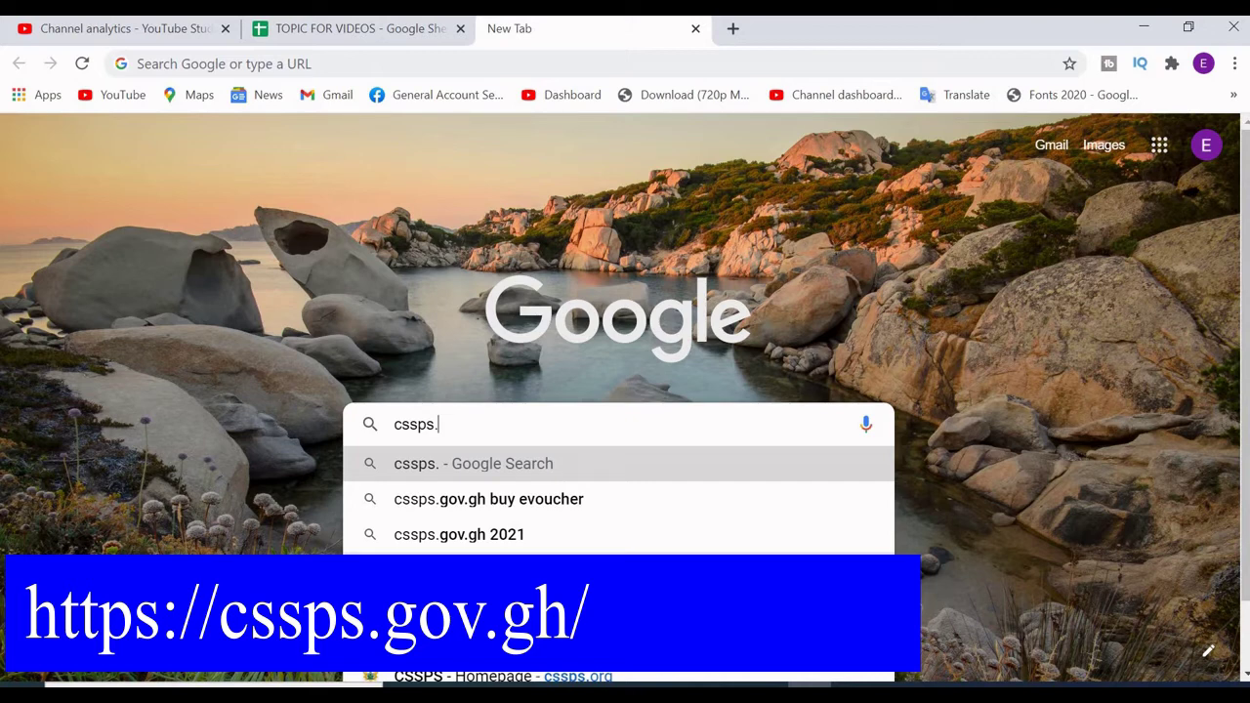
{"action": "left_click", "coordinate": [631, 574]}
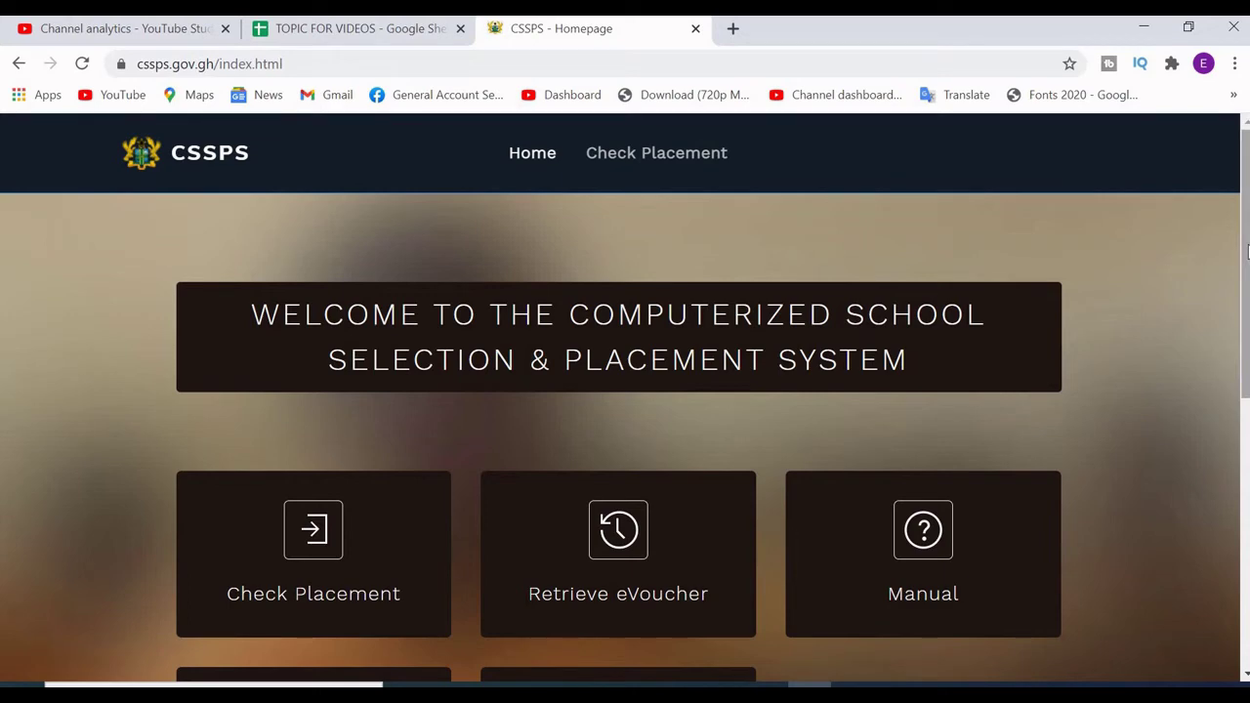
Step: Go to the Check Placement page and scroll down to the Placement Checker form
{"action": "scroll", "coordinate": [1246, 252], "scroll_direction": "down", "scroll_amount": 2}
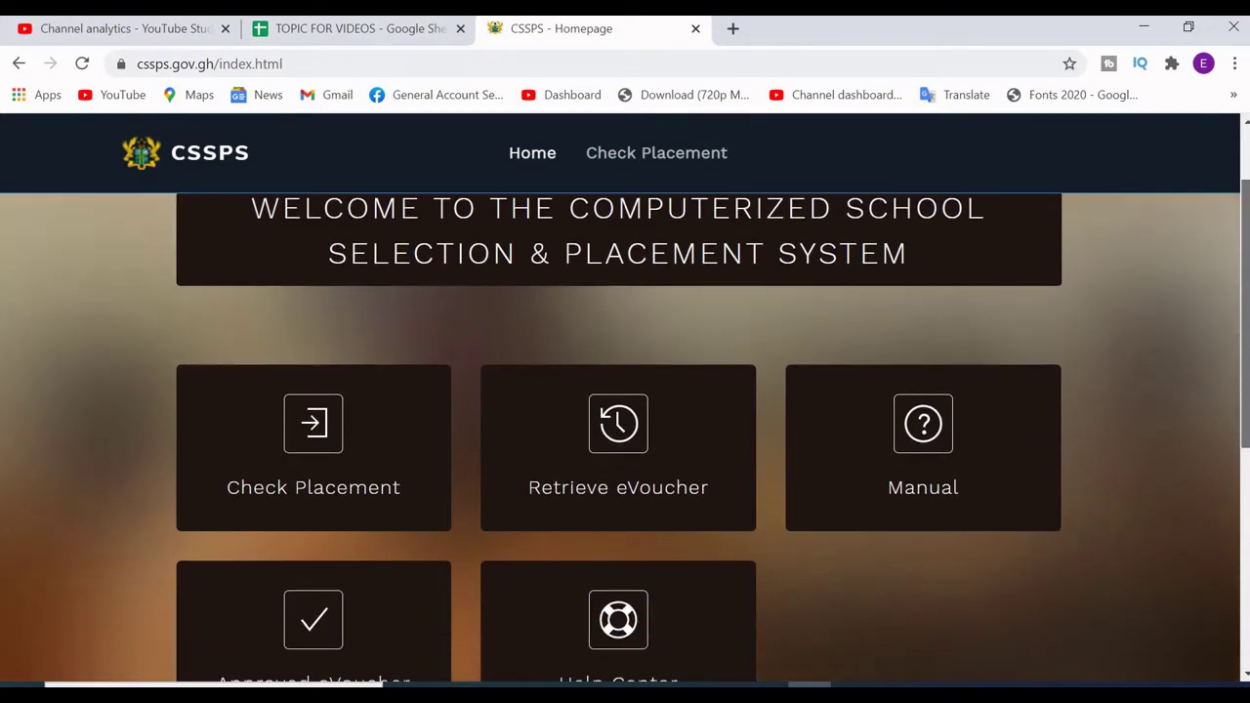
{"action": "scroll", "coordinate": [1237, 238], "scroll_direction": "down", "scroll_amount": 1}
{"action": "scroll", "coordinate": [1236, 238], "scroll_direction": "up", "scroll_amount": 2}
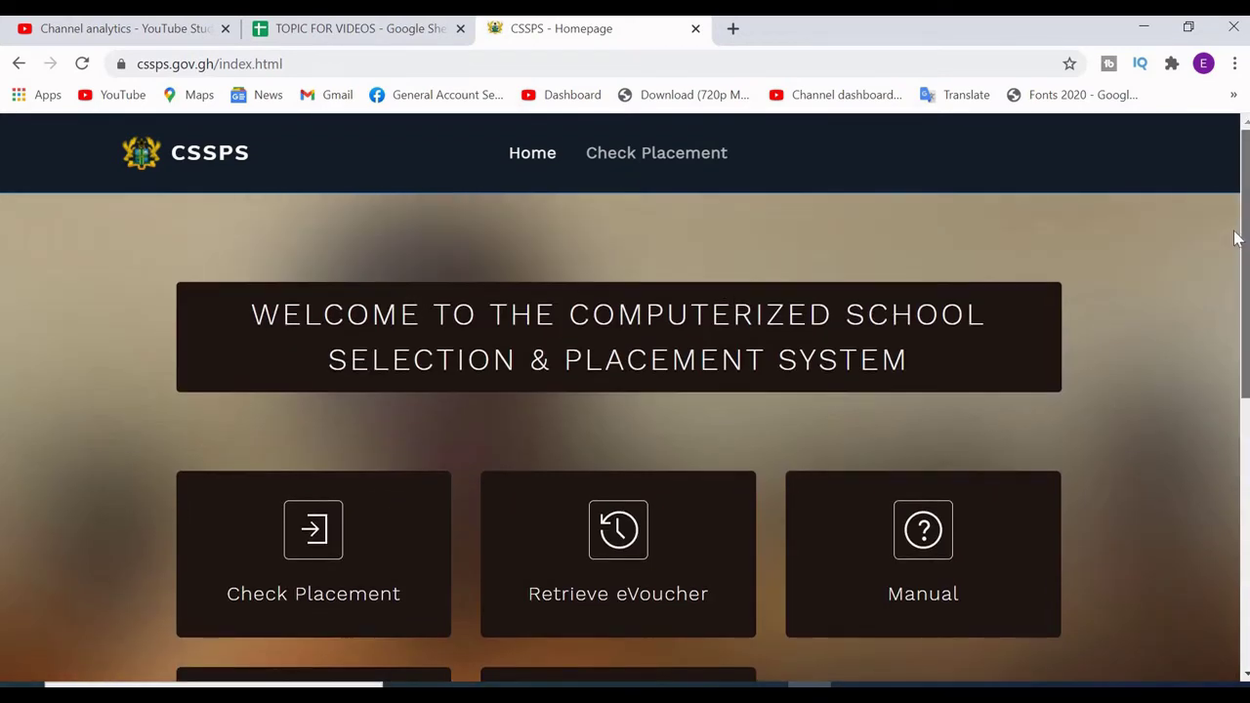
{"action": "left_click", "coordinate": [690, 161]}
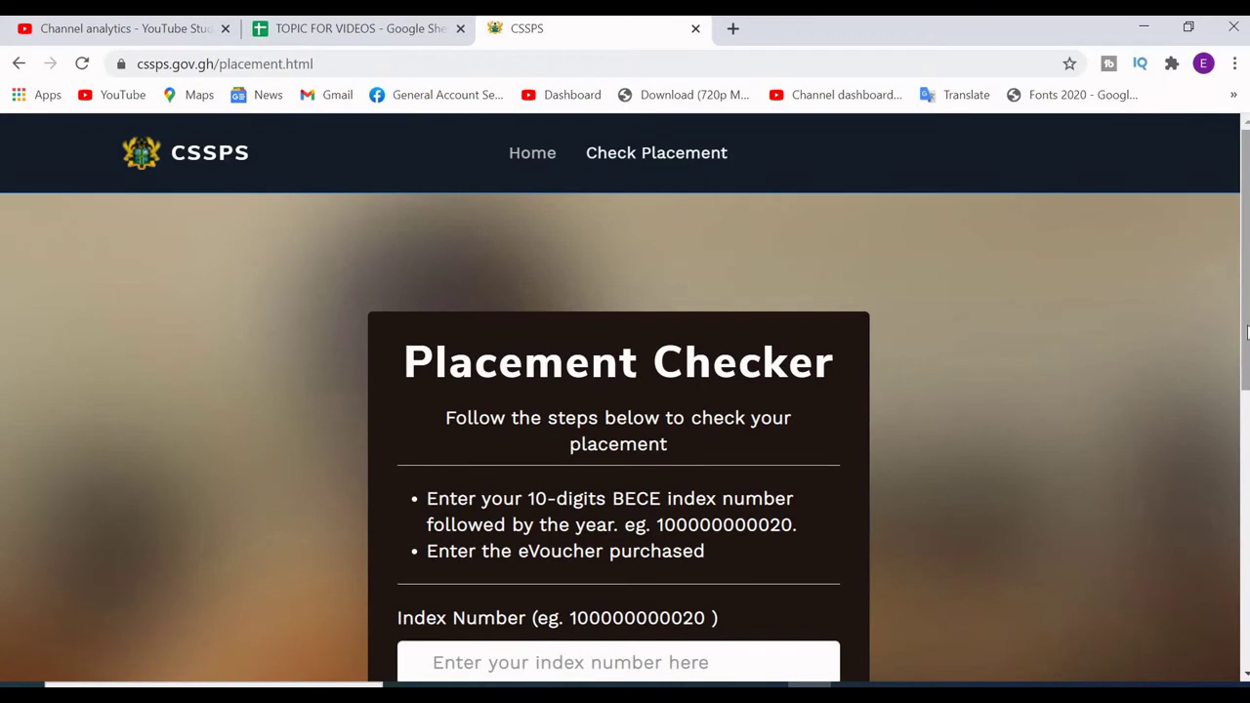
{"action": "scroll", "coordinate": [626, 527], "scroll_direction": "down", "scroll_amount": 2}
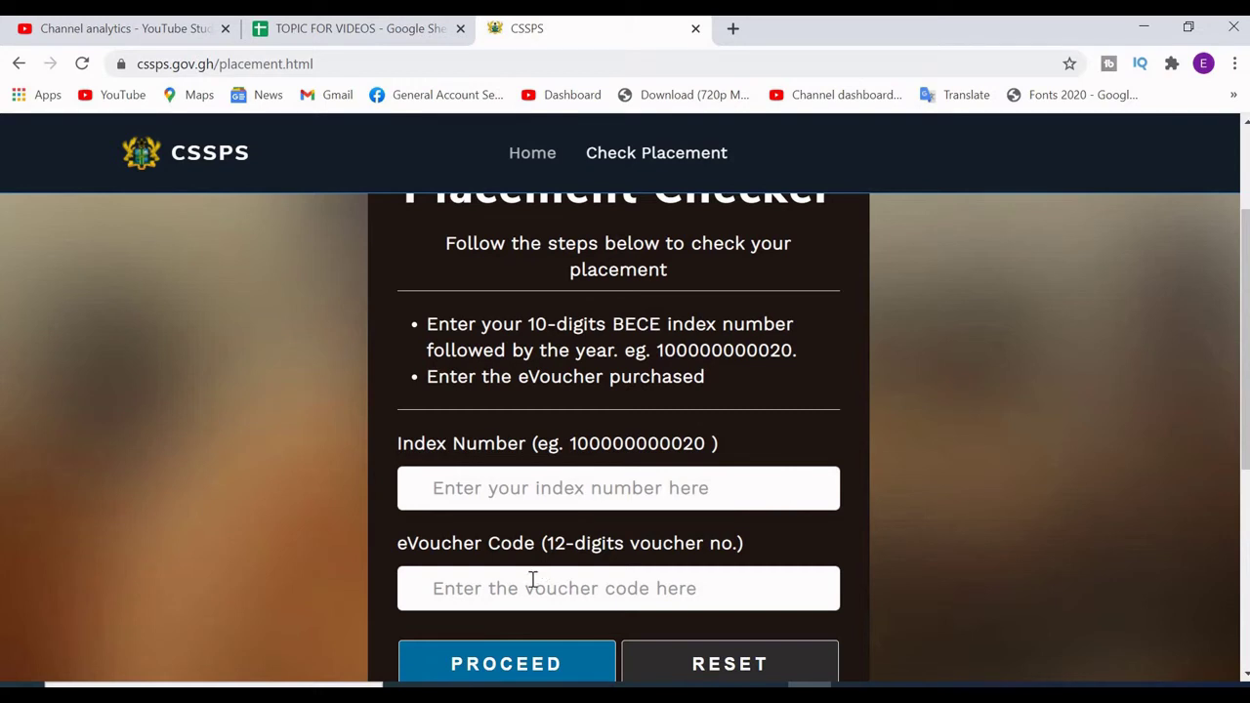
{"action": "mouse_move", "coordinate": [985, 684]}
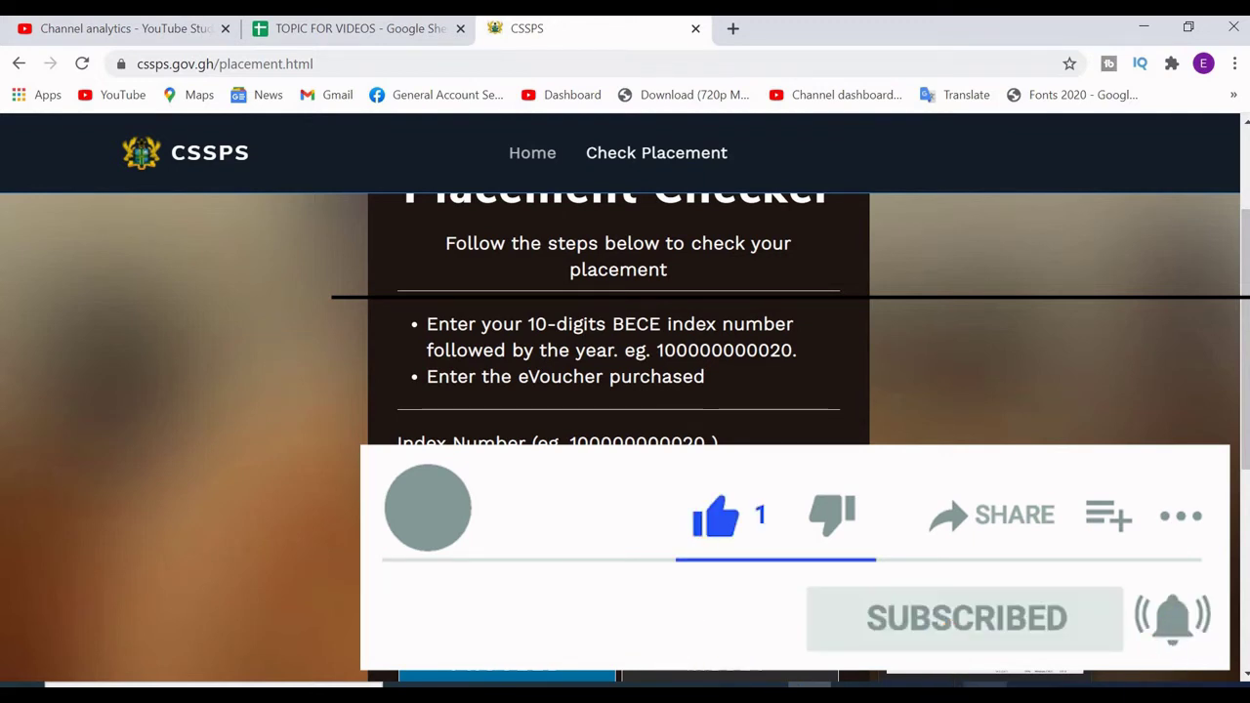
Step: Glance at the placement notes in Notepad, then return to the form's Index Number field
{"action": "key", "text": "alt+Tab"}
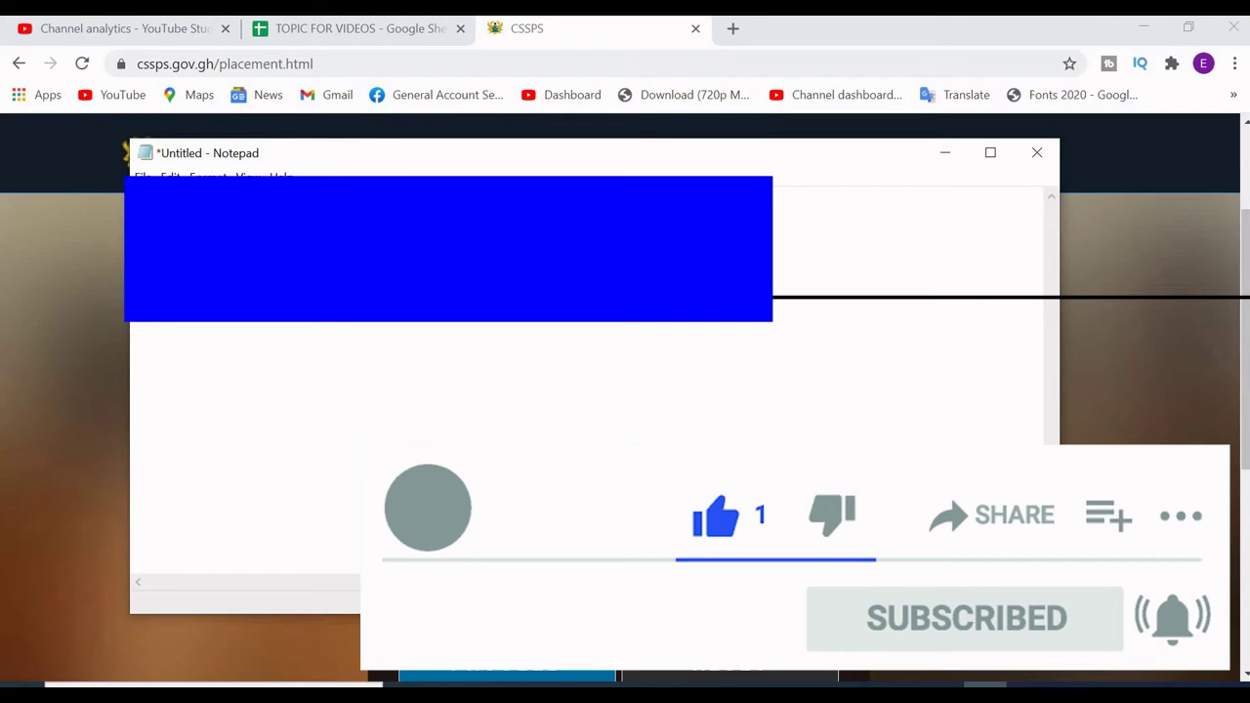
{"action": "type", "text": "placement"}
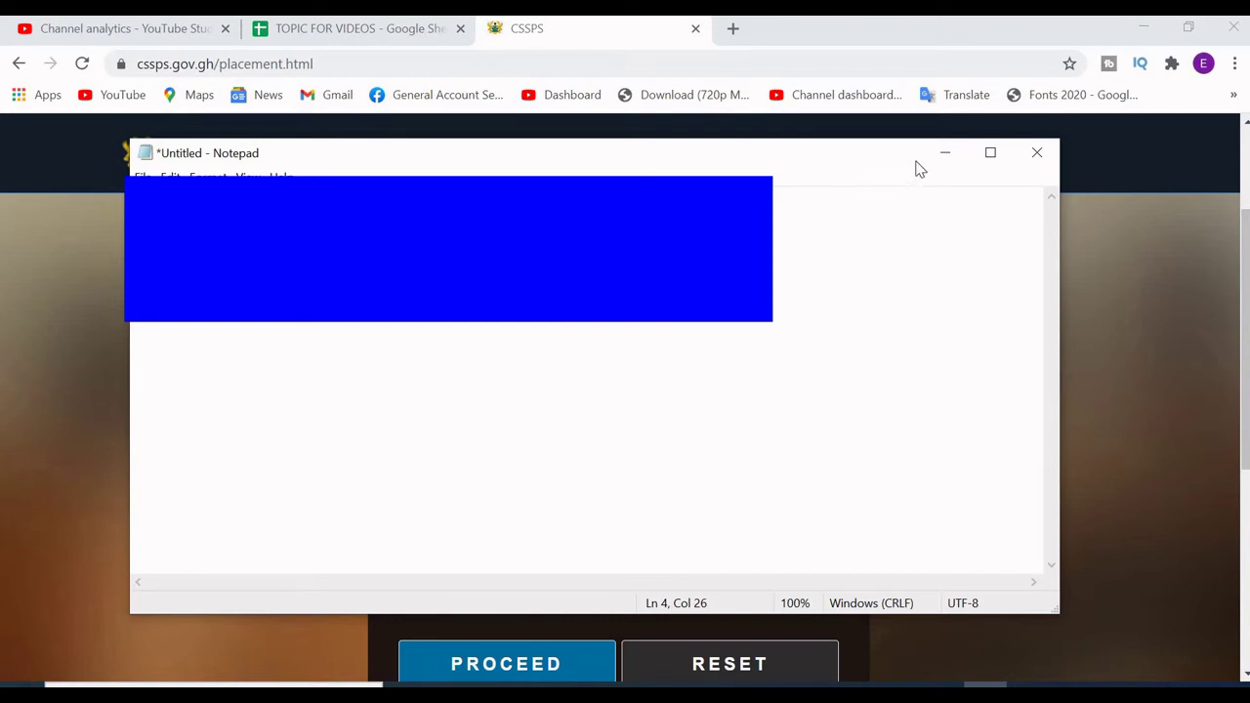
{"action": "left_click", "coordinate": [960, 156]}
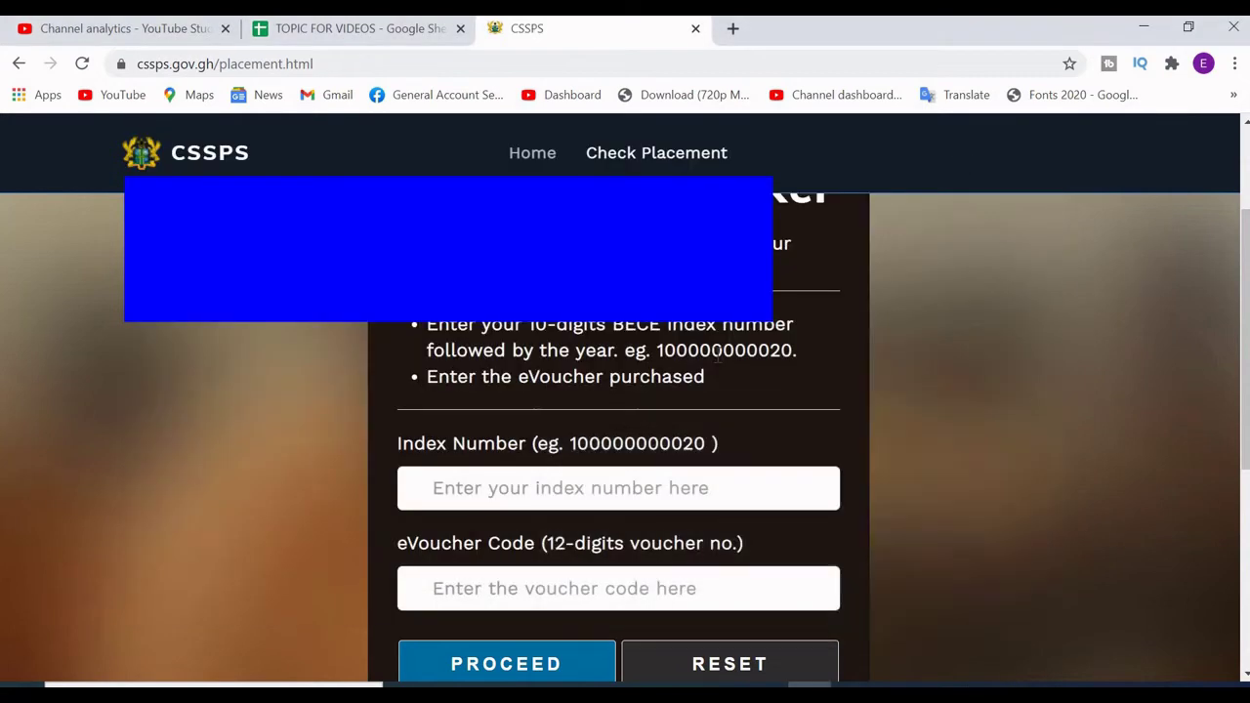
{"action": "left_click", "coordinate": [485, 487]}
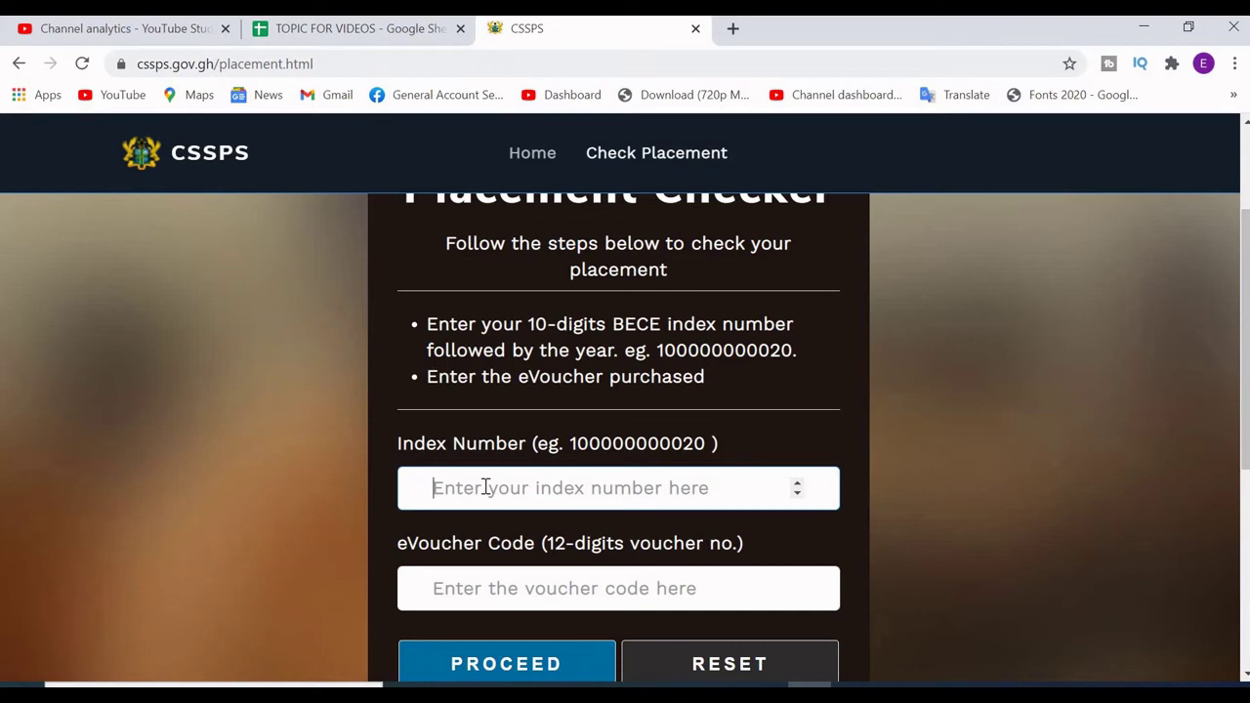
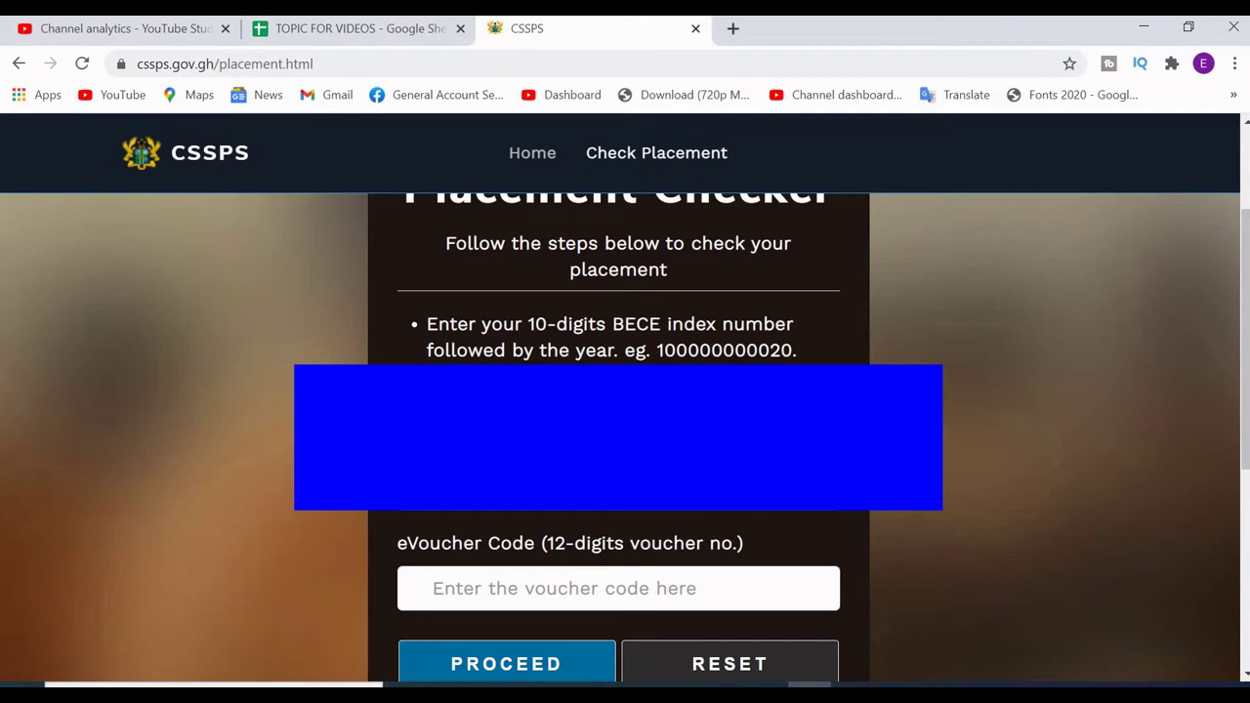
Step: Copy the PIN from the notes into the eVoucher Code field and submit for the placement result
{"action": "left_click", "coordinate": [479, 586]}
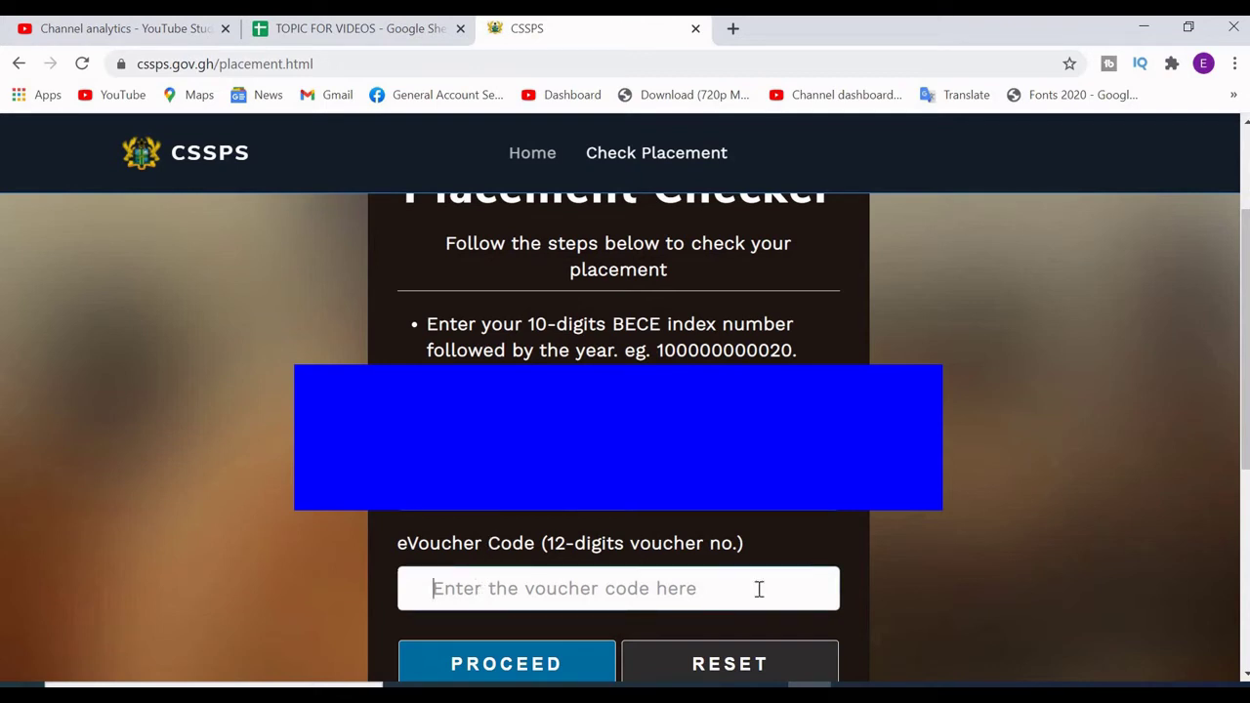
{"action": "left_click", "coordinate": [984, 684]}
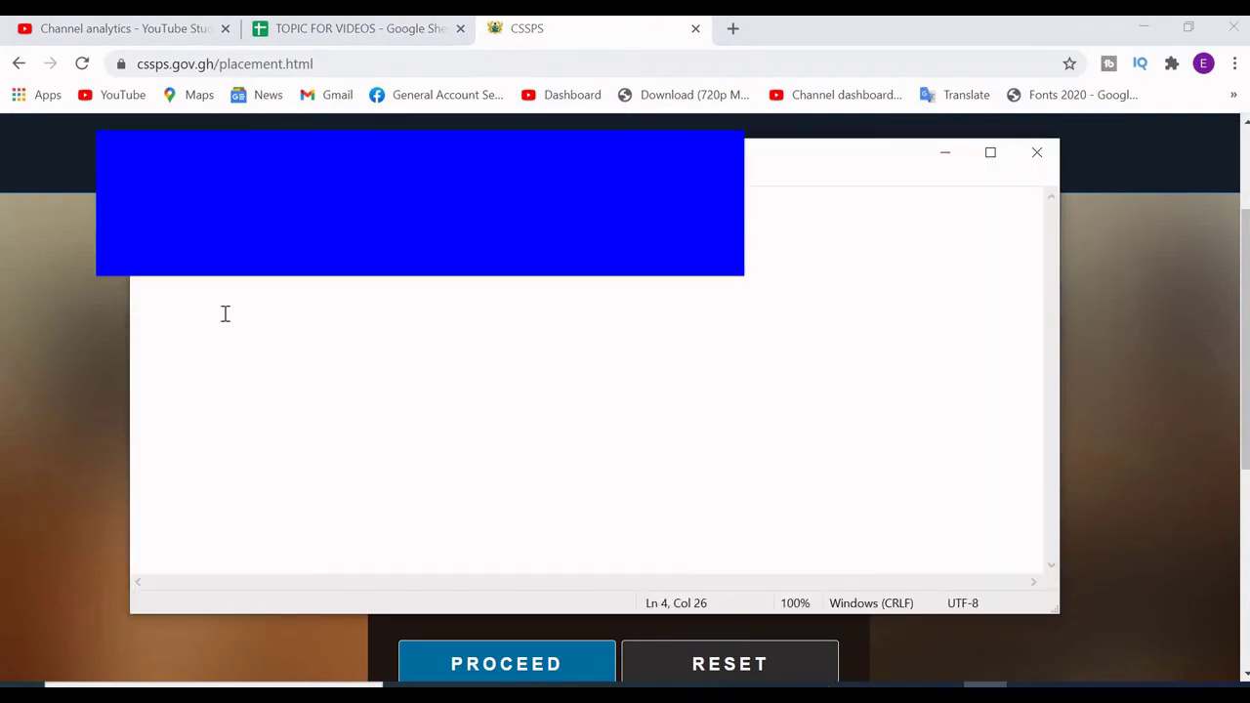
{"action": "left_click_drag", "start_coordinate": [173, 266], "coordinate": [269, 265]}
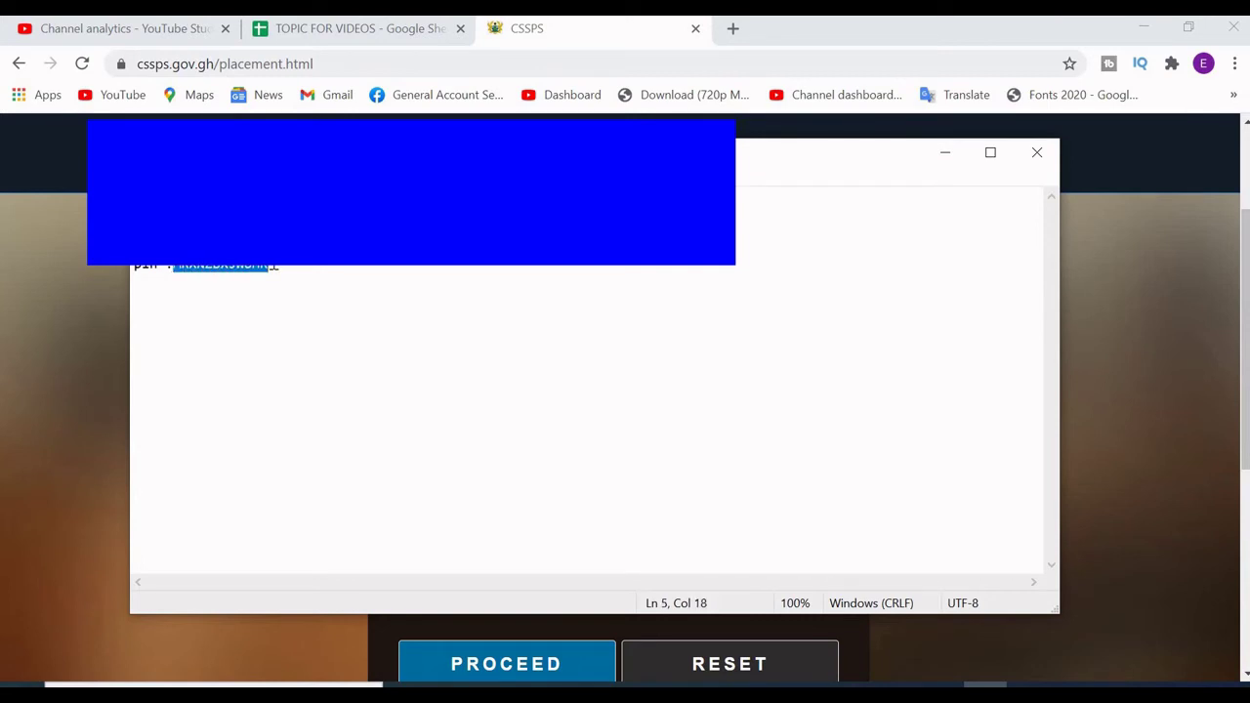
{"action": "left_click", "coordinate": [1142, 347]}
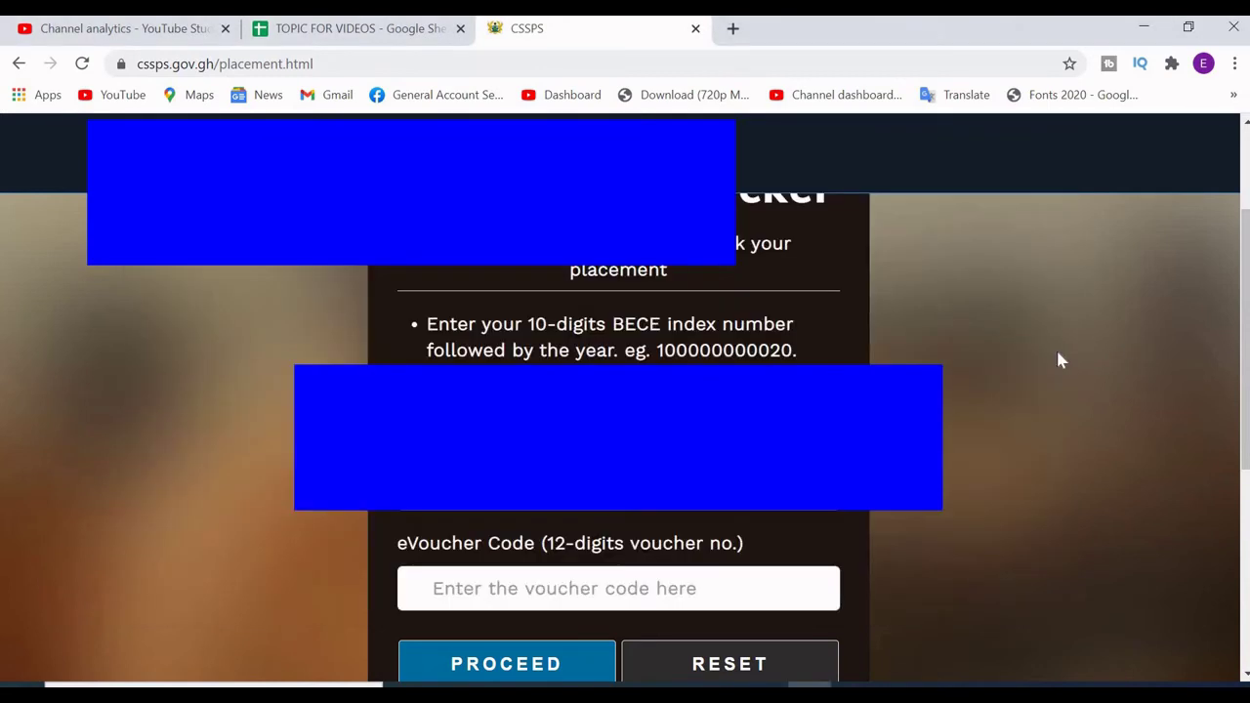
{"action": "left_click", "coordinate": [472, 594]}
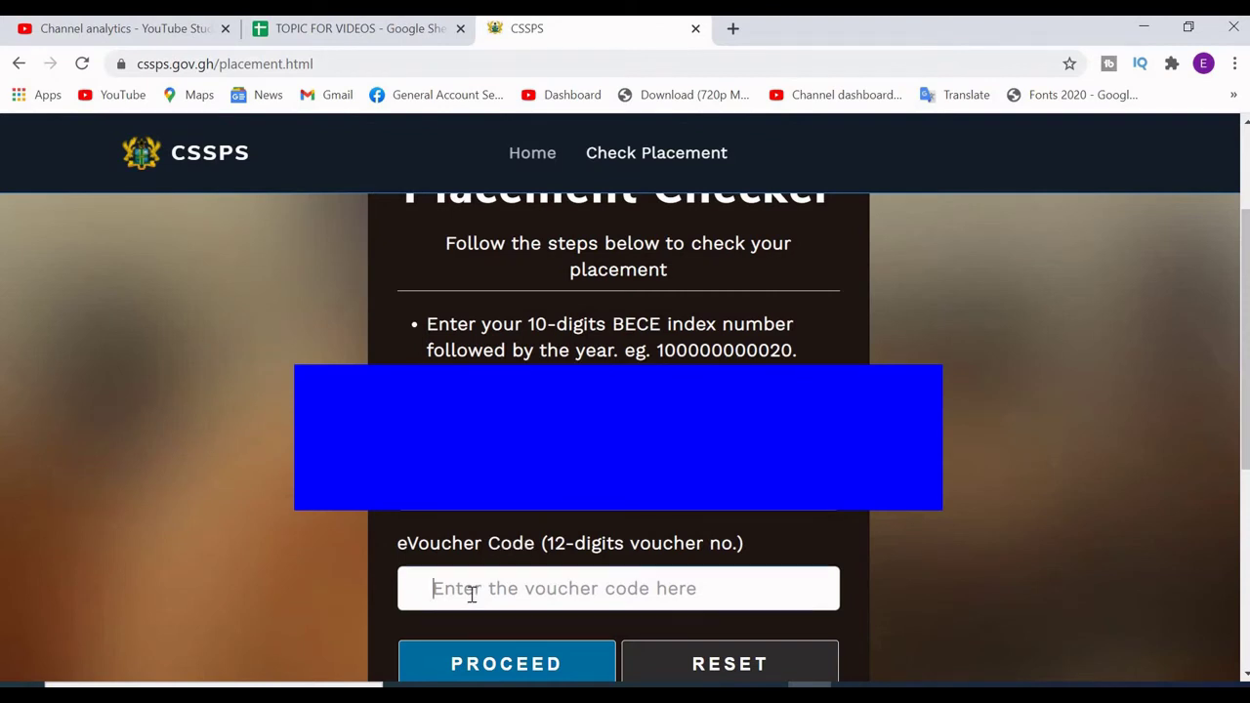
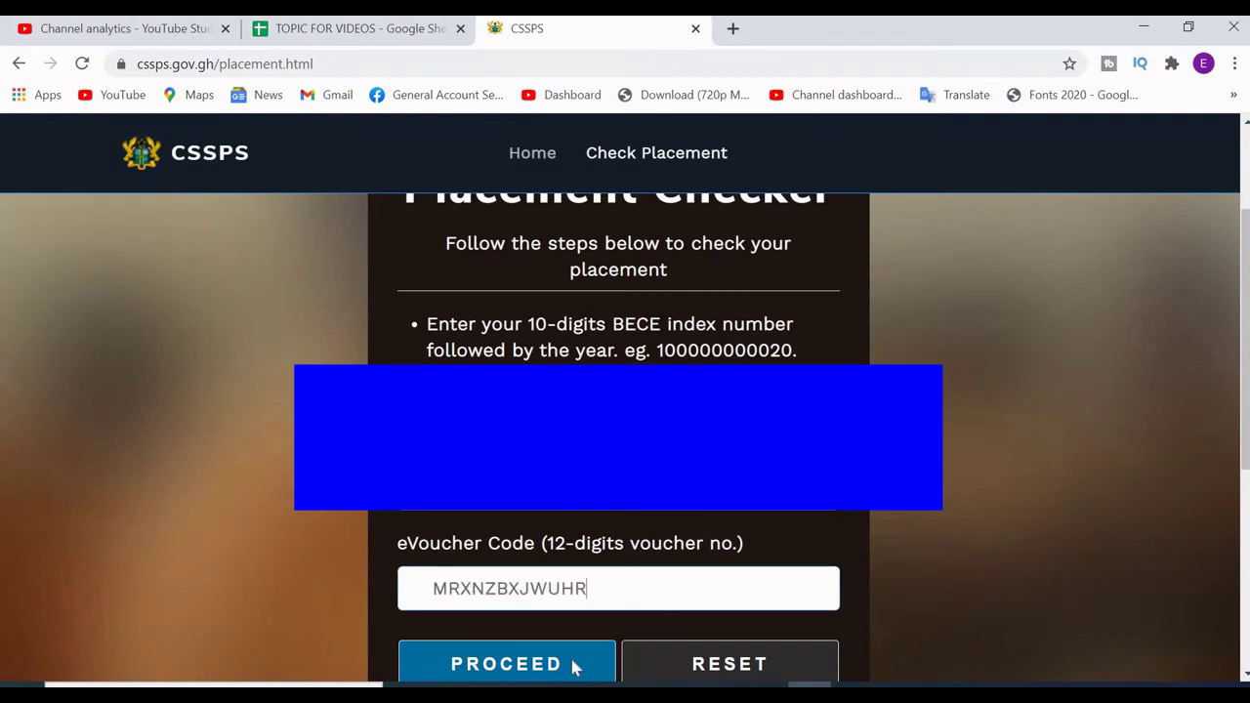
{"action": "left_click", "coordinate": [559, 664]}
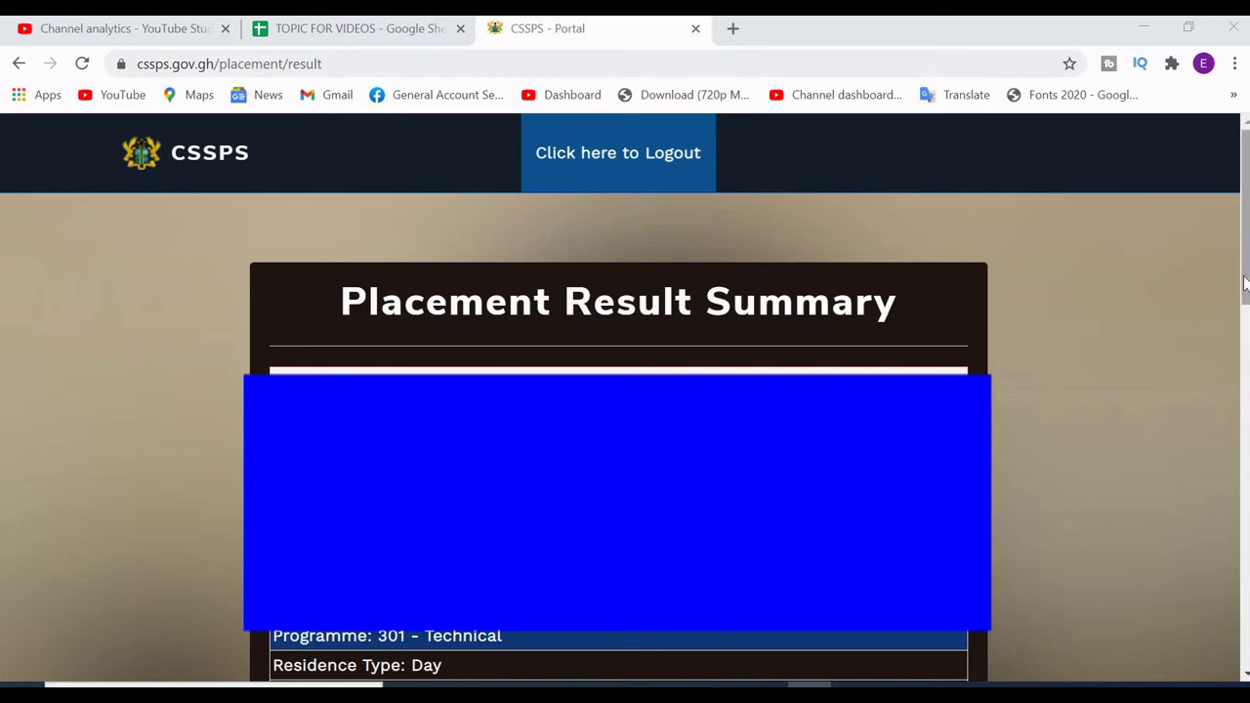
{"action": "left_click_drag", "start_coordinate": [1244, 283], "coordinate": [1244, 364]}
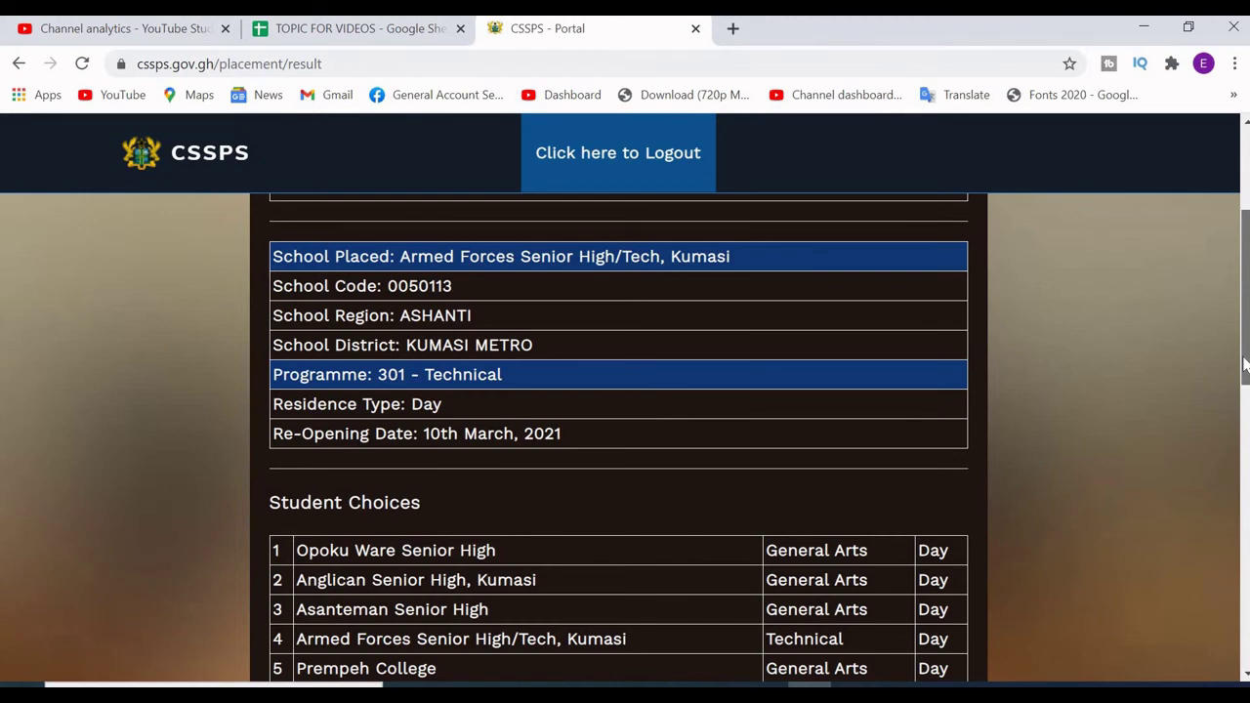
{"action": "left_click_drag", "start_coordinate": [1244, 365], "coordinate": [1245, 444]}
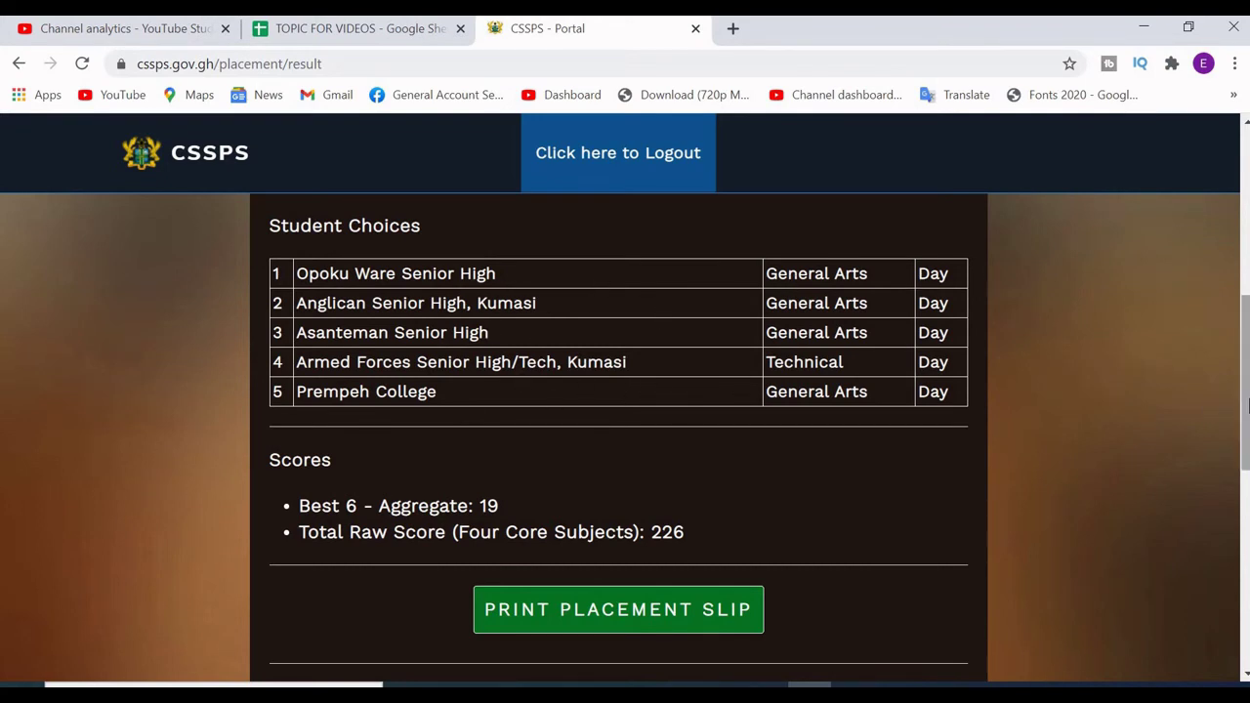
{"action": "scroll", "coordinate": [1248, 405], "scroll_direction": "down", "scroll_amount": 3}
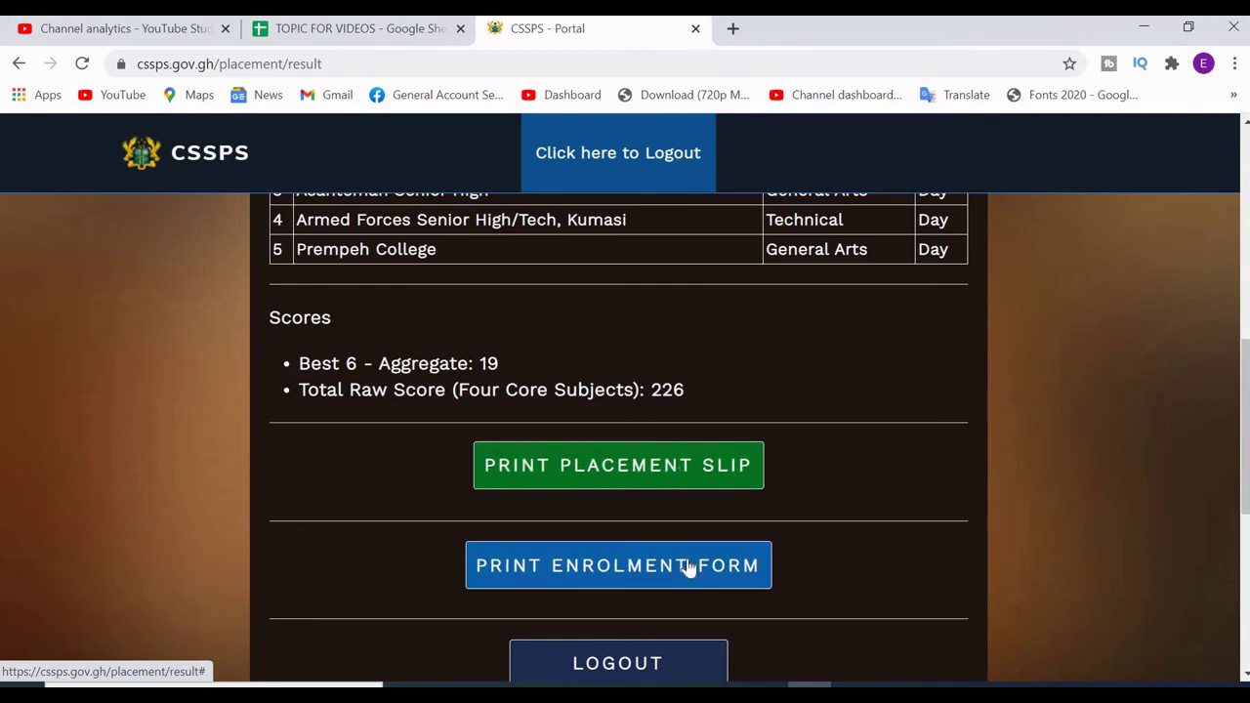
{"action": "left_click", "coordinate": [671, 479]}
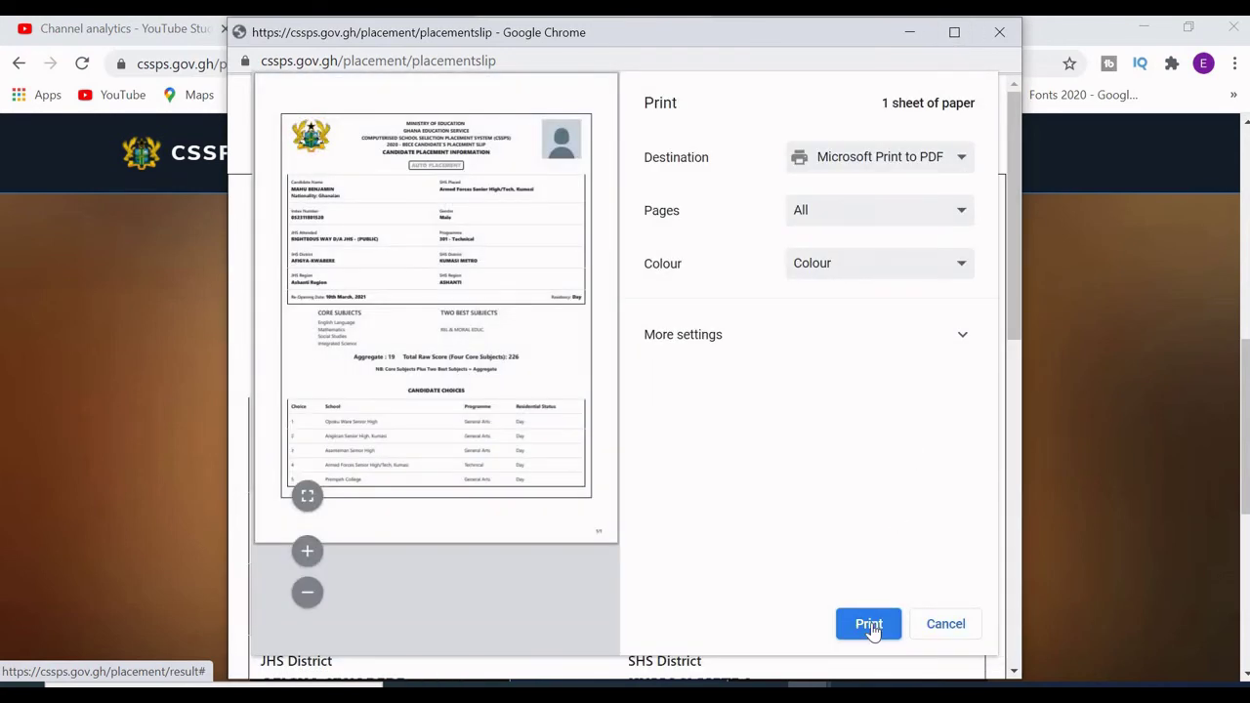
{"action": "left_click", "coordinate": [934, 635]}
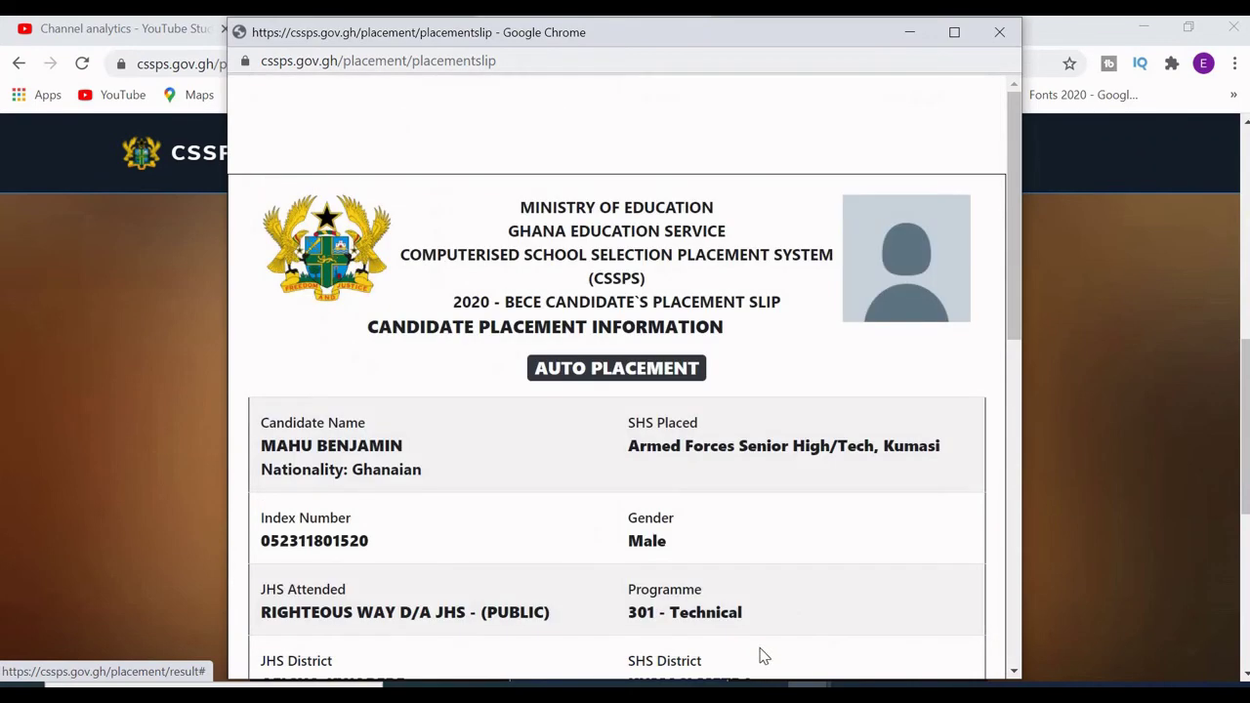
{"action": "left_click", "coordinate": [1001, 35]}
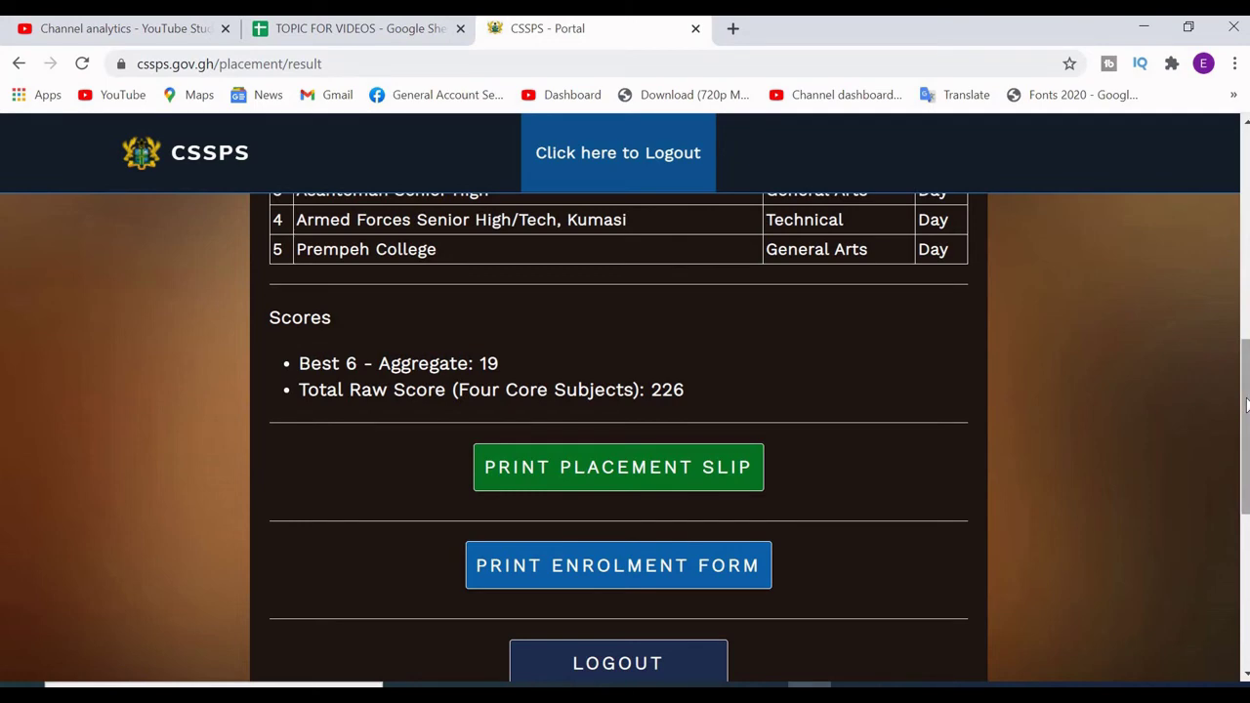
Step: Go back to the Placement Checker form, then follow the Home link to the CSSPS homepage
{"action": "scroll", "coordinate": [1244, 390], "scroll_direction": "up", "scroll_amount": 7}
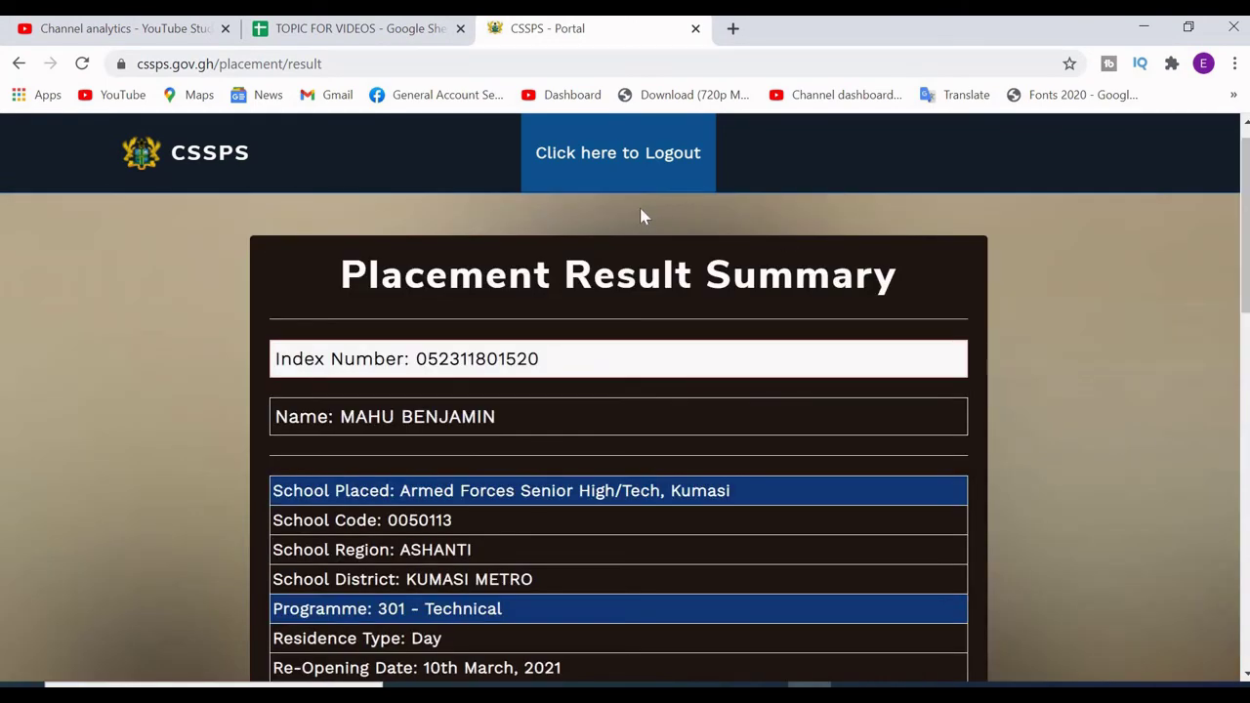
{"action": "left_click", "coordinate": [19, 65]}
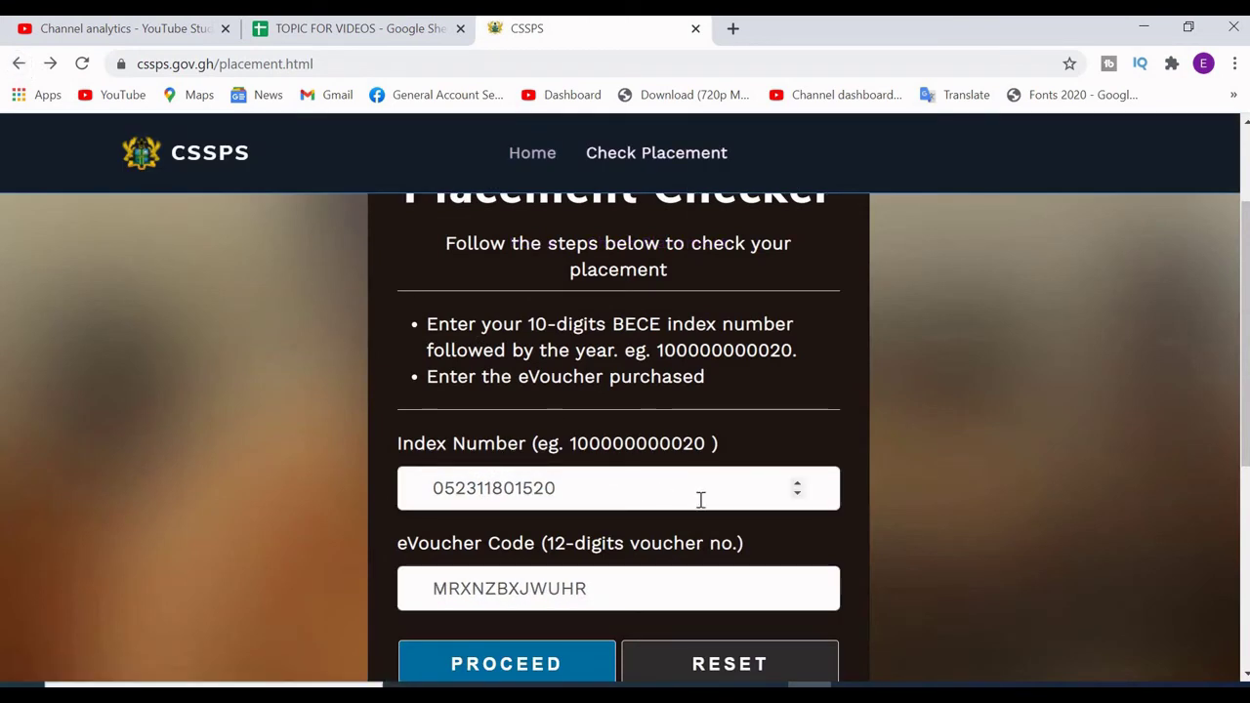
{"action": "double_click", "coordinate": [596, 589]}
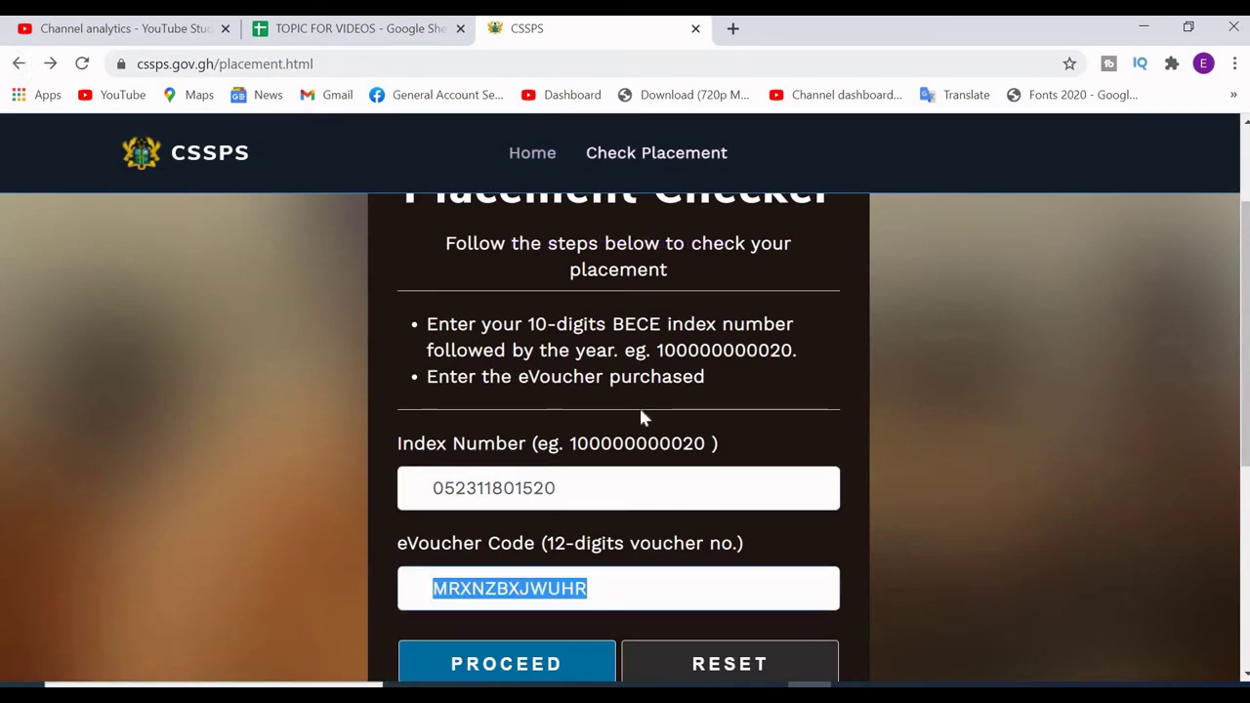
{"action": "left_click", "coordinate": [533, 158]}
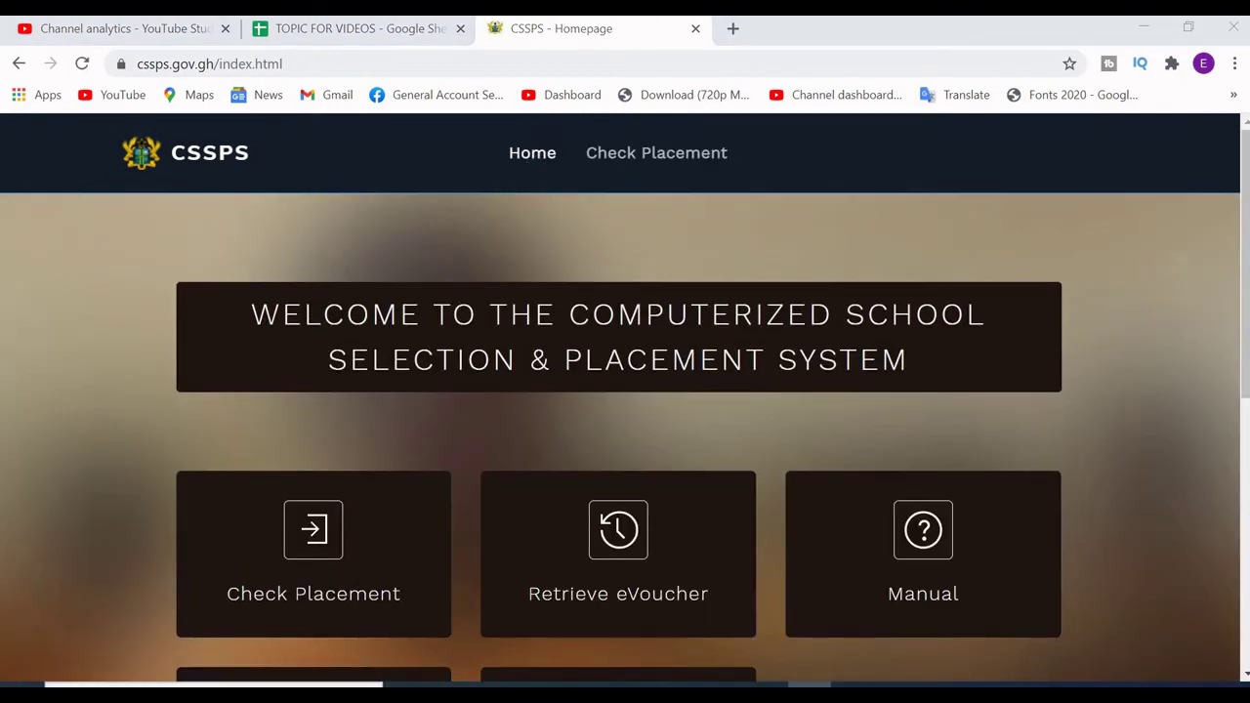
{"action": "left_click_drag", "start_coordinate": [1245, 385], "coordinate": [1246, 440]}
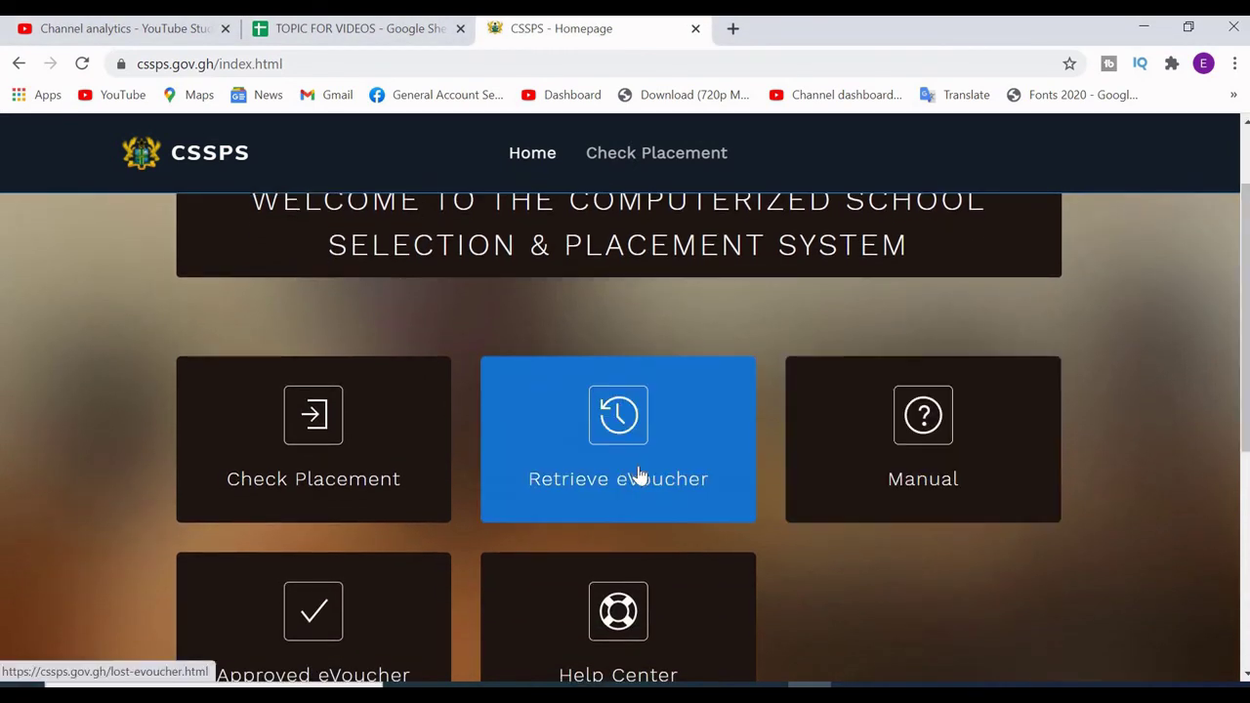
Step: In Retrieve eVoucher, paste the candidate's index number from the notes and submit to recover the voucher
{"action": "left_click", "coordinate": [636, 475]}
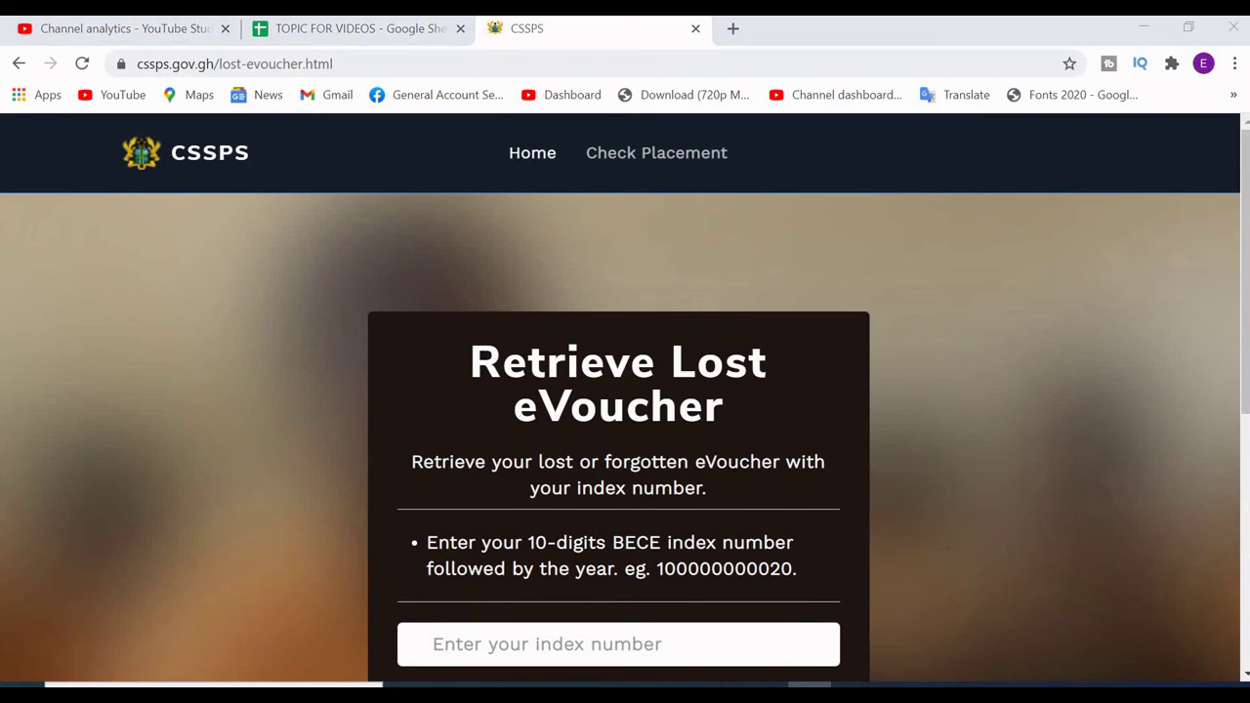
{"action": "left_click", "coordinate": [1245, 388]}
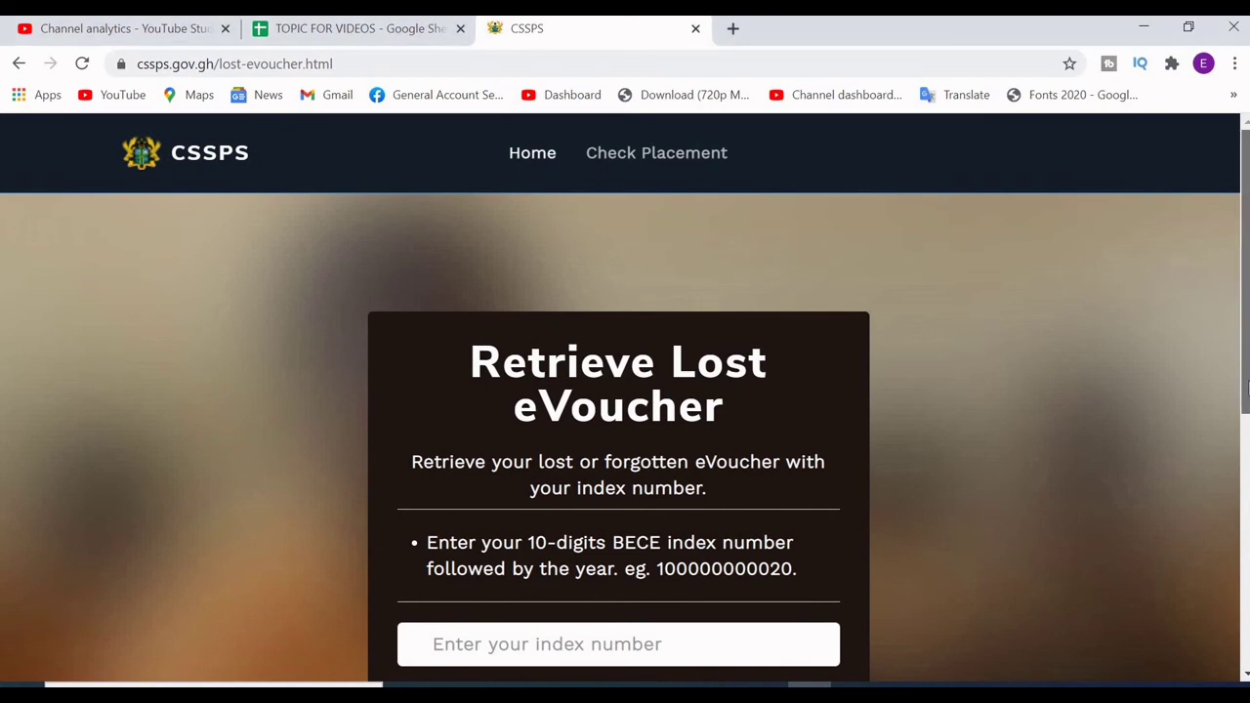
{"action": "left_click_drag", "start_coordinate": [1246, 388], "coordinate": [1246, 431]}
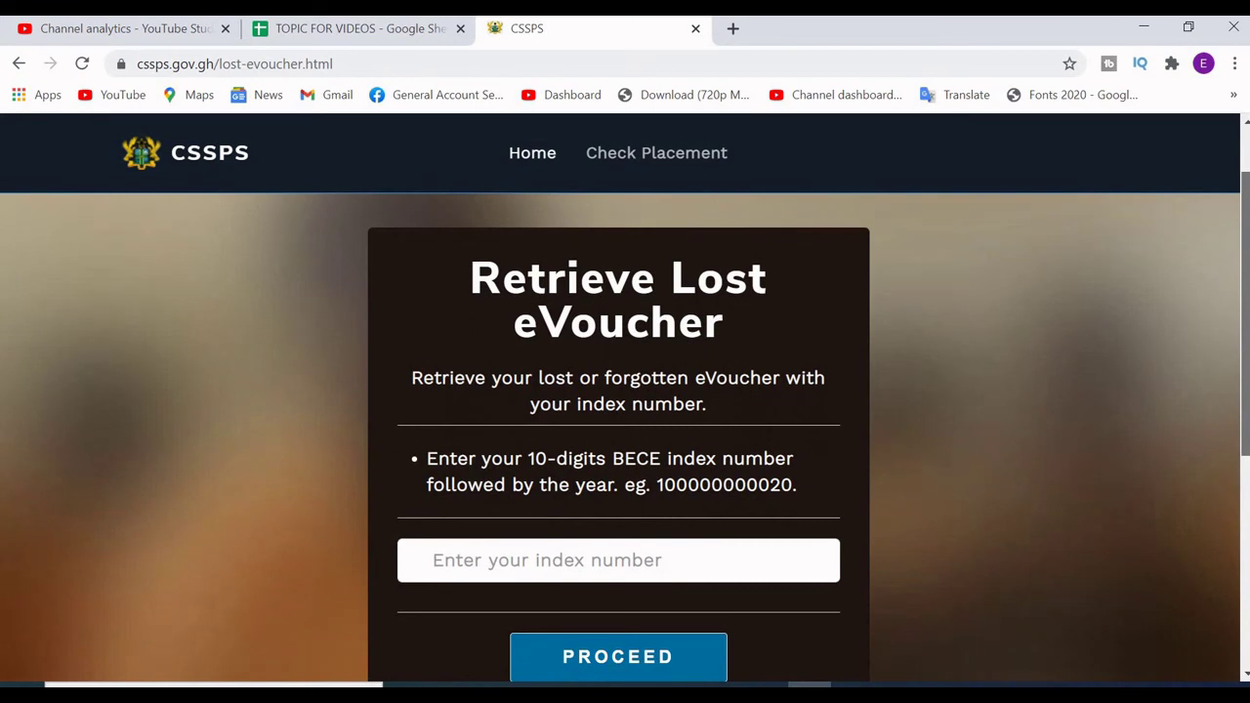
{"action": "left_click", "coordinate": [594, 564]}
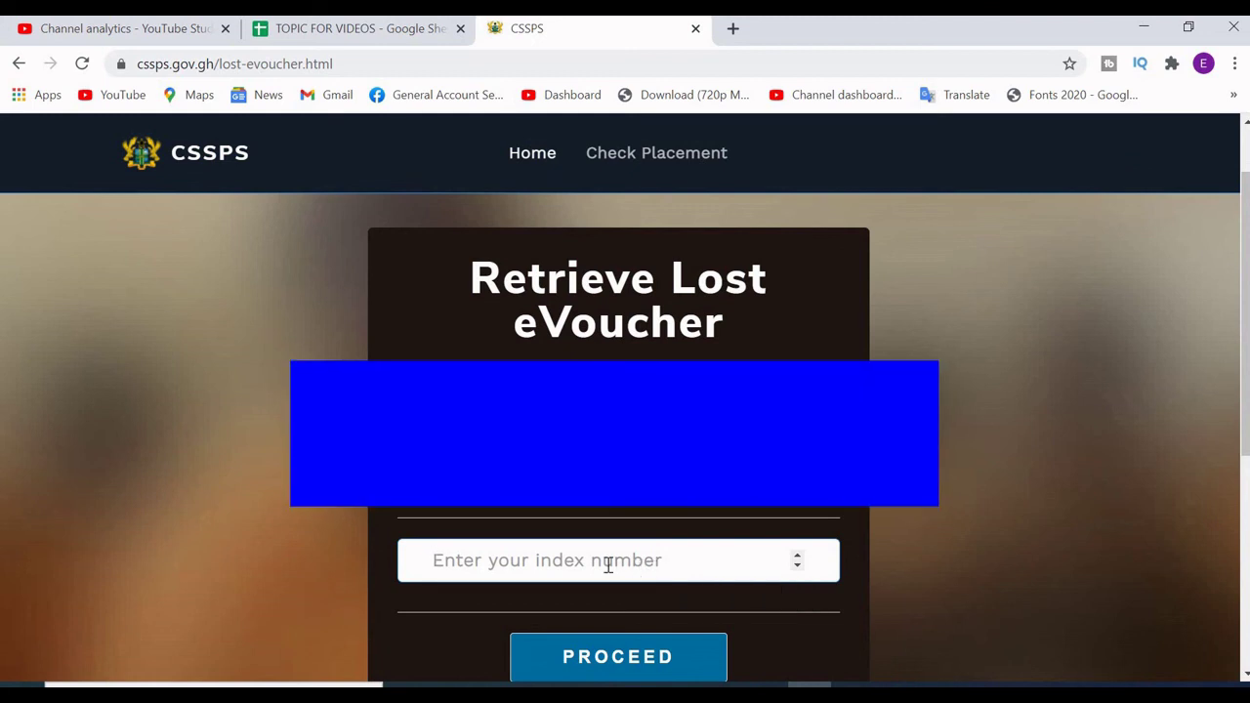
{"action": "left_click", "coordinate": [984, 625]}
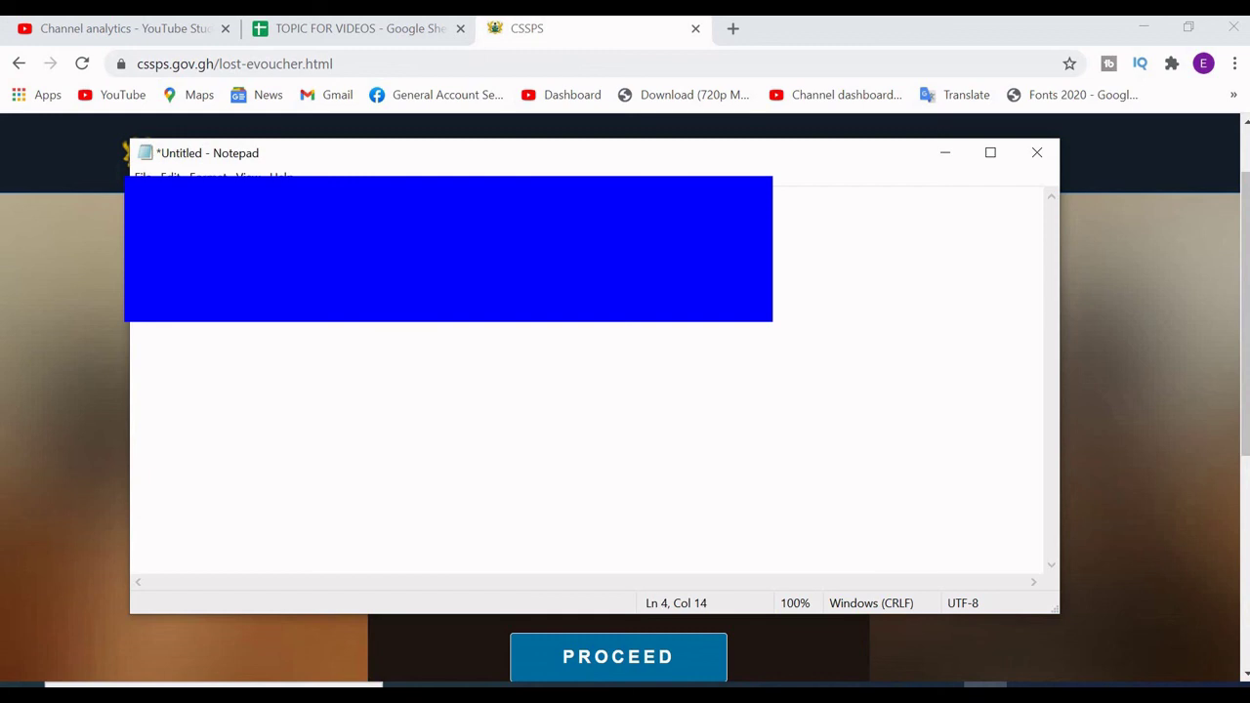
{"action": "key", "text": "ctrl+v"}
{"action": "left_click", "coordinate": [939, 154]}
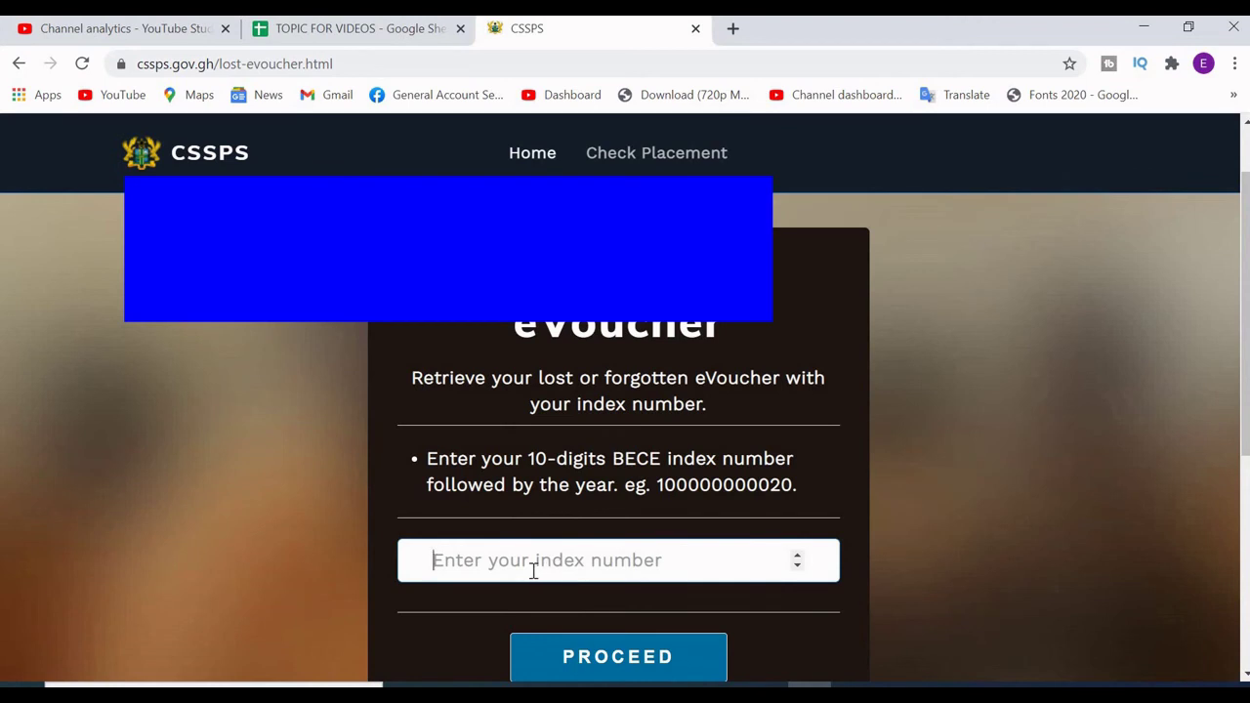
{"action": "key", "text": "ctrl+v"}
{"action": "left_click", "coordinate": [643, 666]}
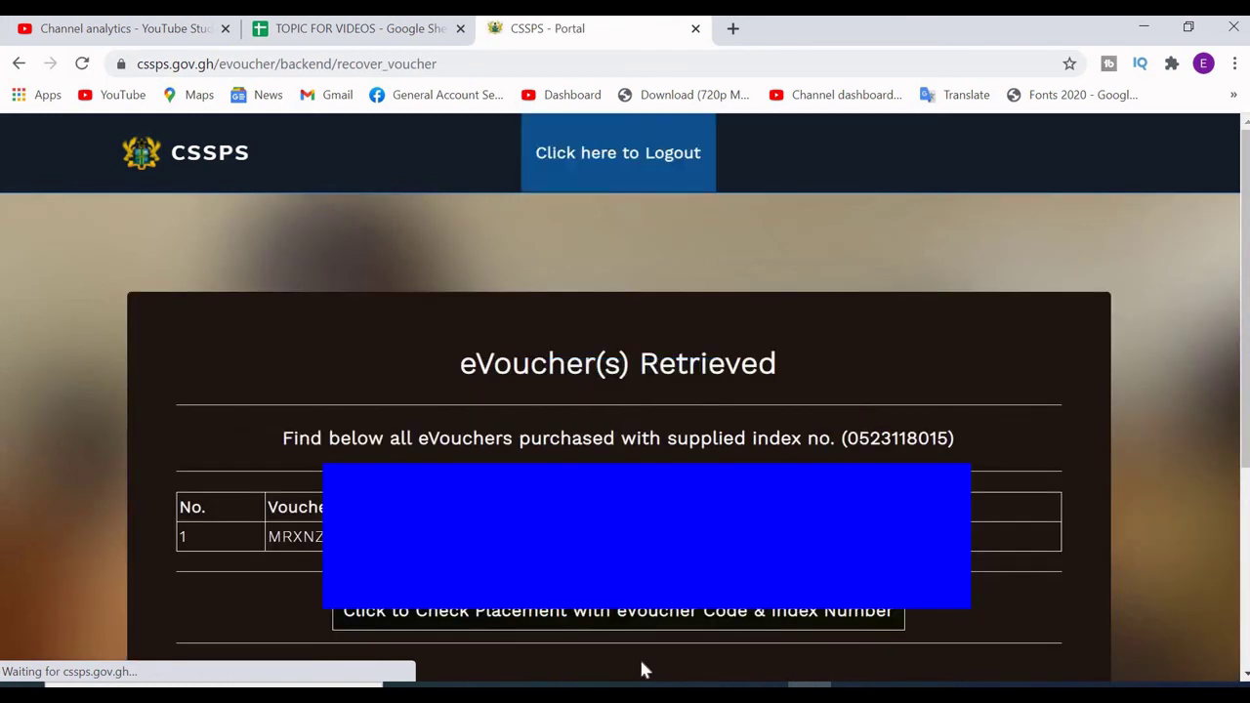
{"action": "left_click_drag", "start_coordinate": [1245, 283], "coordinate": [1245, 354]}
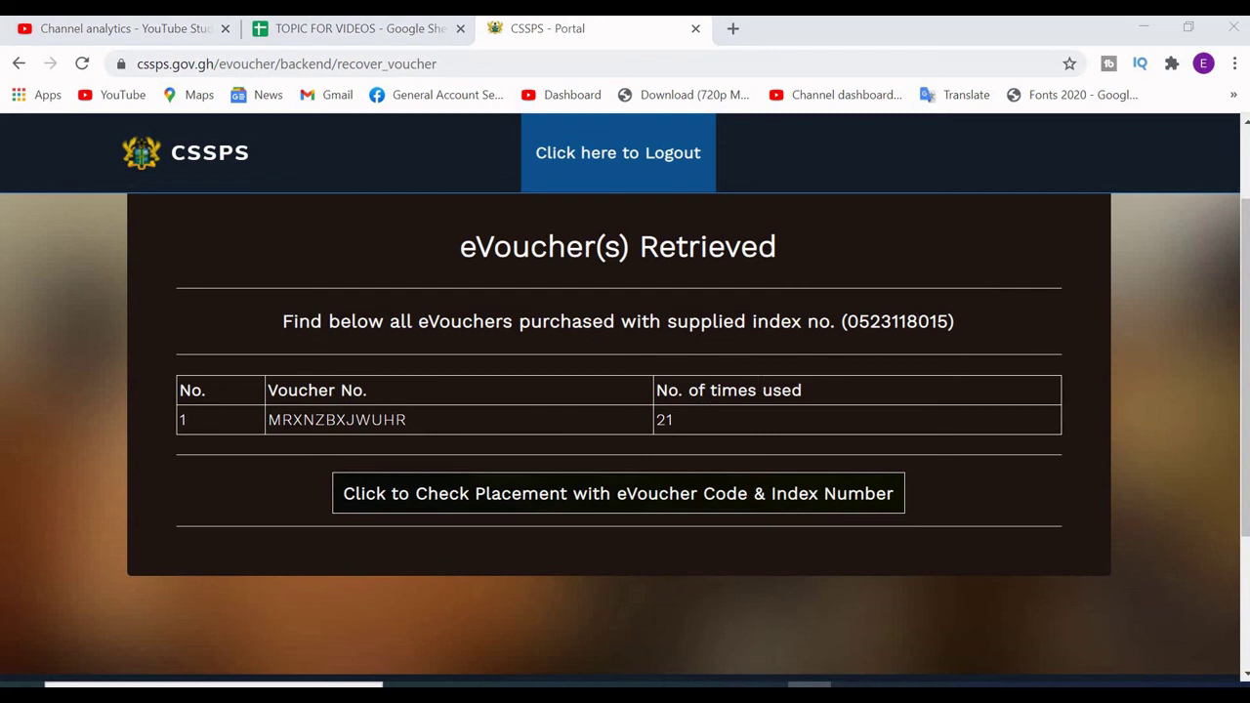
{"action": "left_click", "coordinate": [1245, 147]}
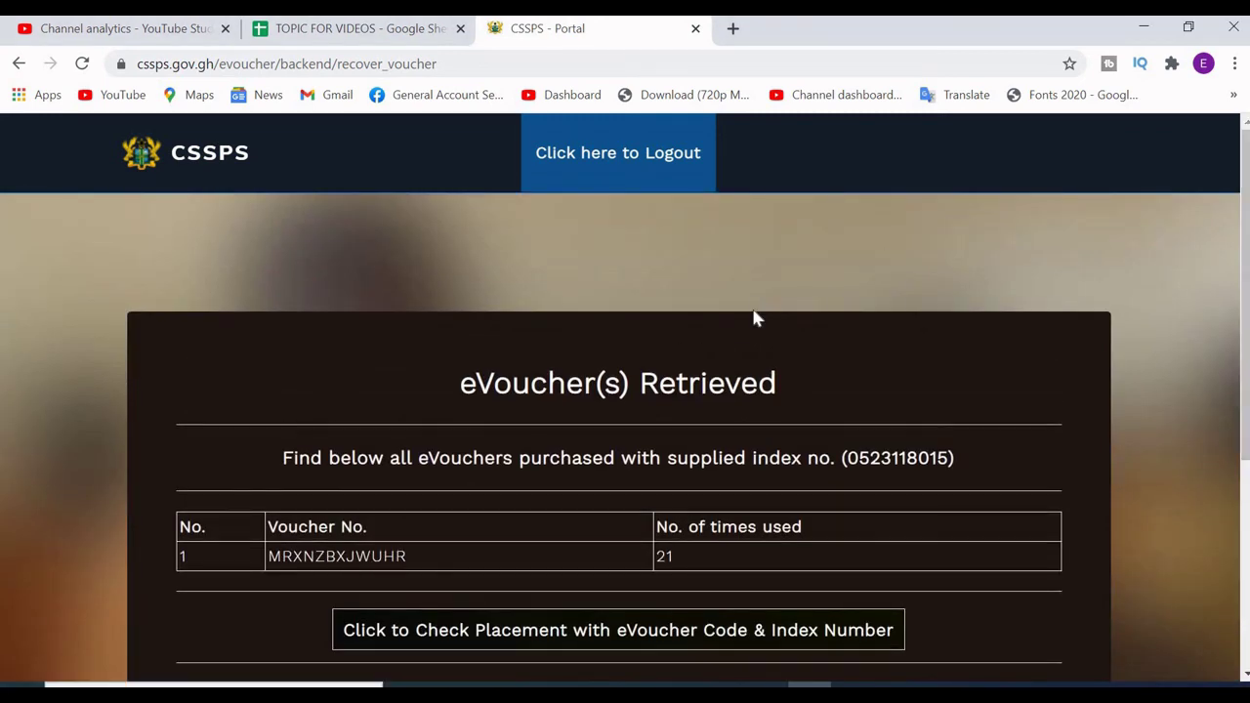